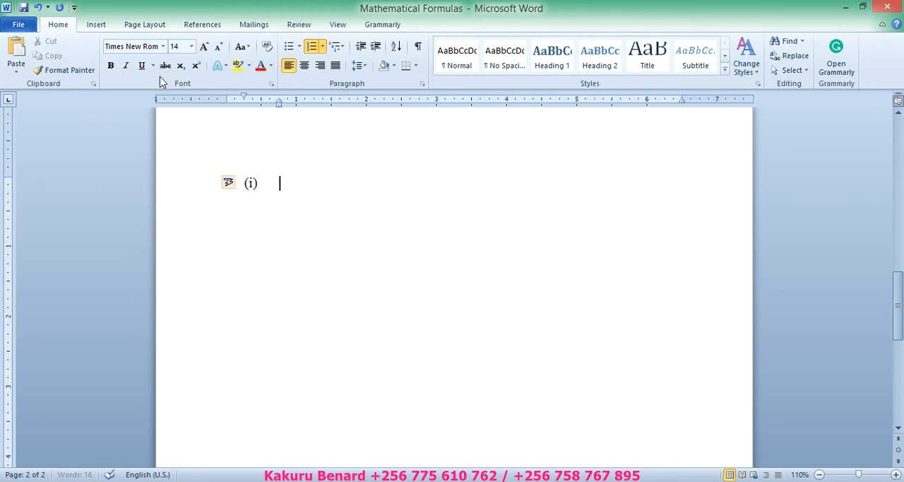
- Insert a Microsoft Equation 3.0 object at item (i), dismiss the MathType tip and enlarge the equation frame
click(97, 26)
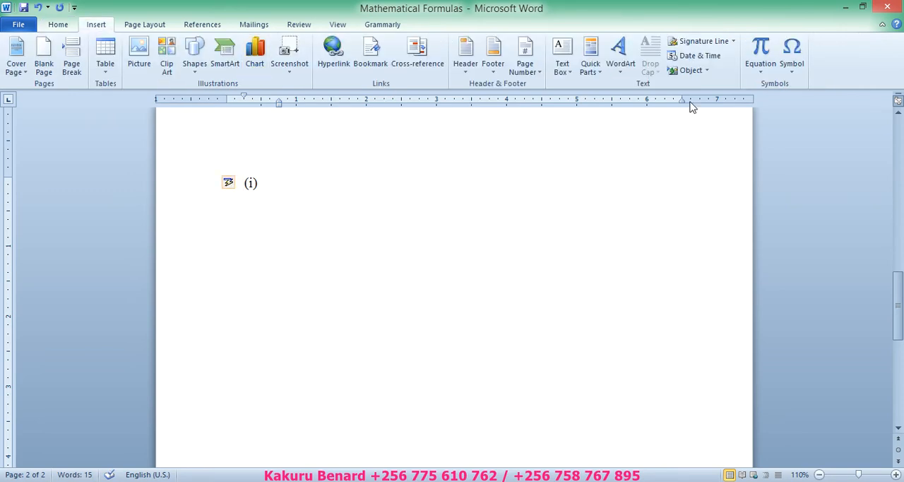
click(682, 71)
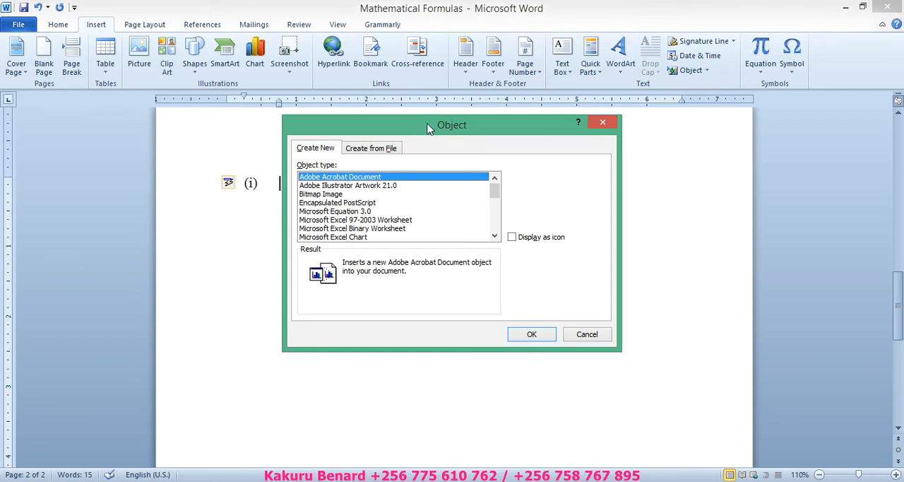
click(311, 213)
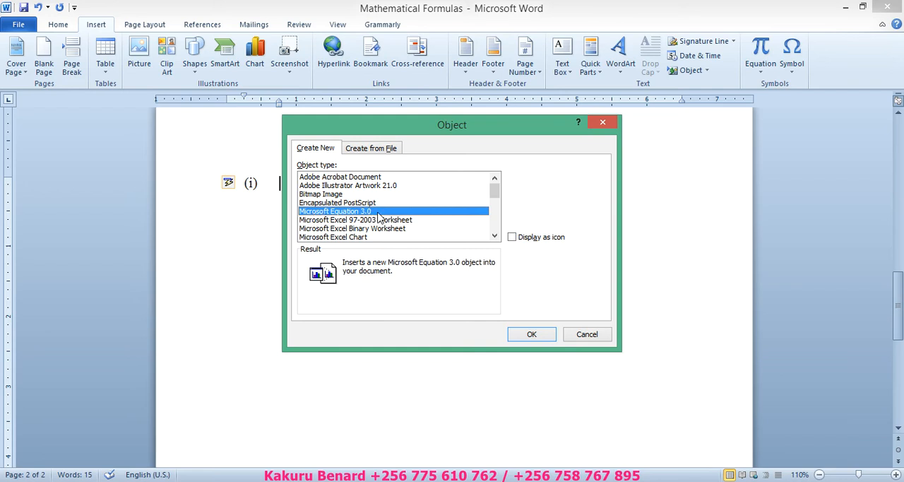
click(527, 335)
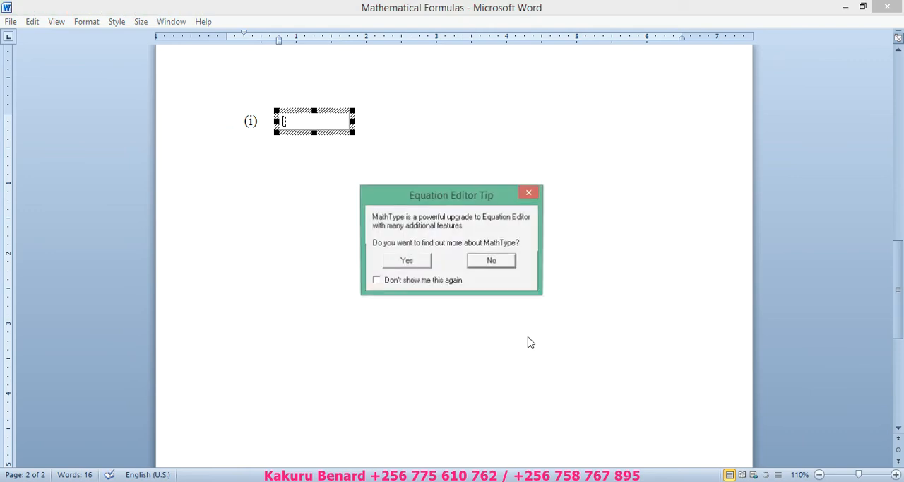
click(414, 261)
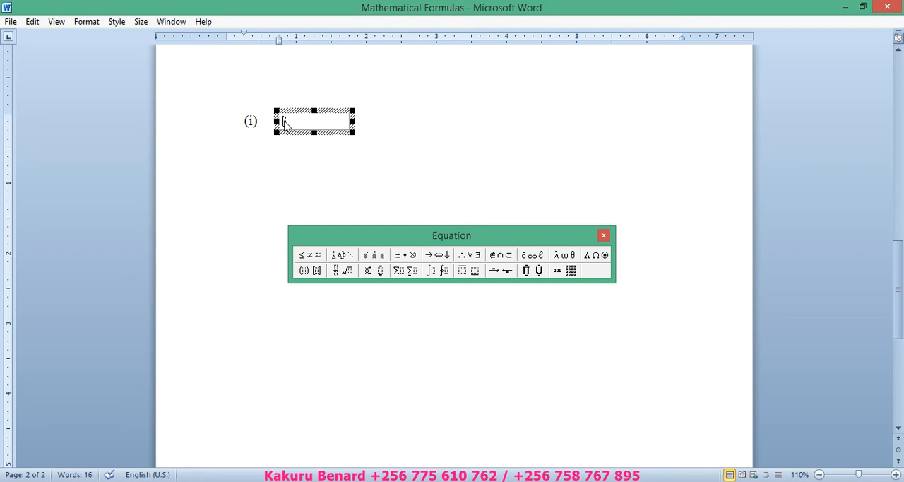
drag(355, 134, 371, 149)
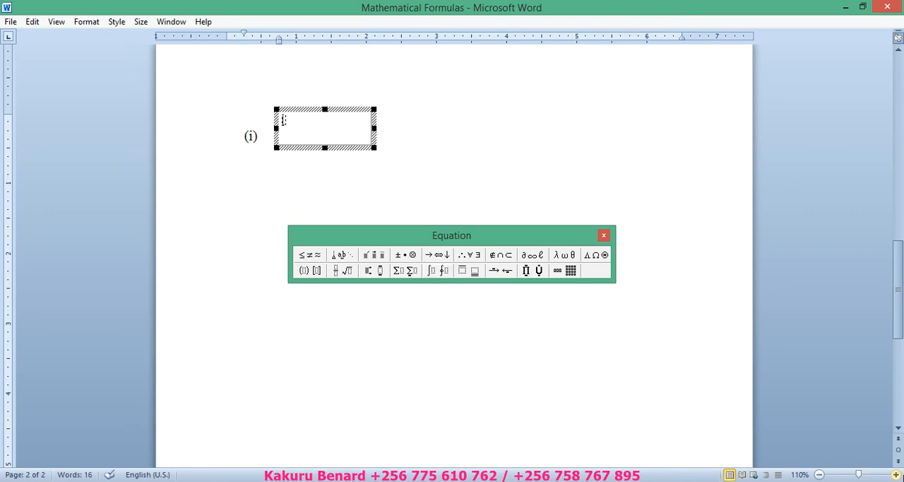
- Insert a definite integral with over- and underscript limits x and y, and start its integrand with cos
click(896, 475)
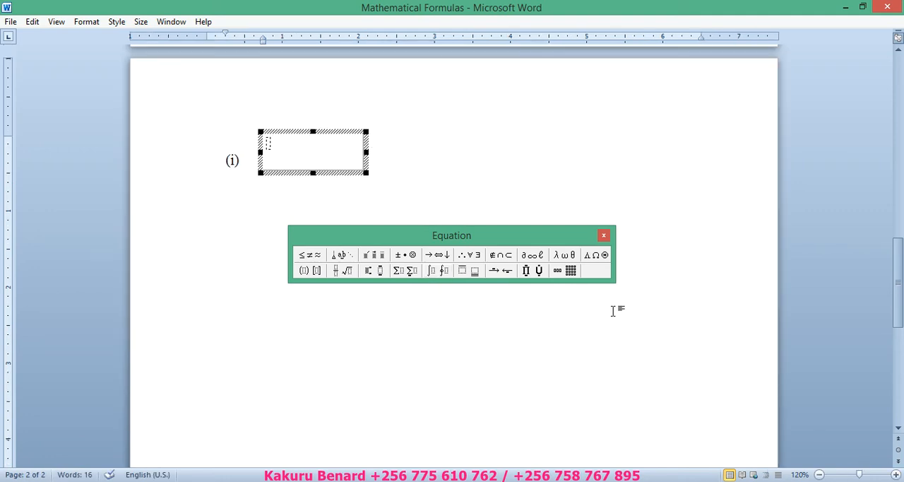
click(434, 271)
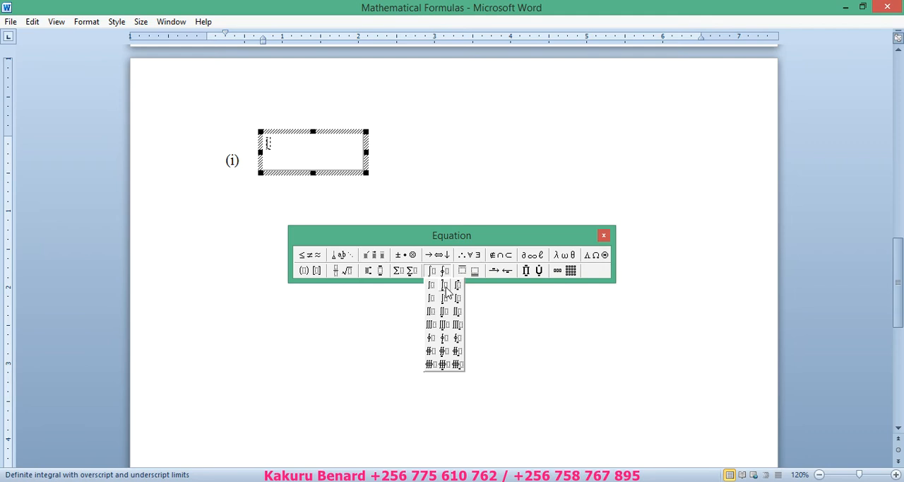
click(445, 288)
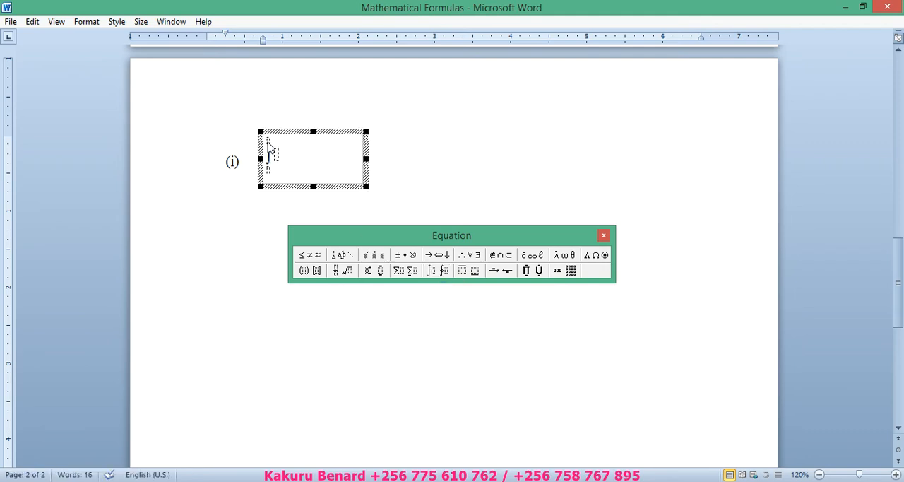
click(269, 144)
text(a)
click(278, 159)
text(cos)
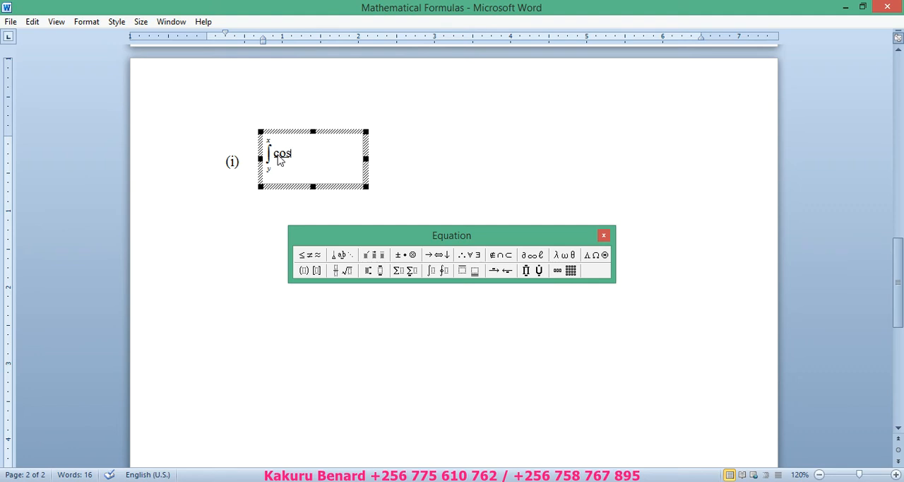
- Add a lowercase lambda after cos and enlarge the frame of equation (i)
click(565, 258)
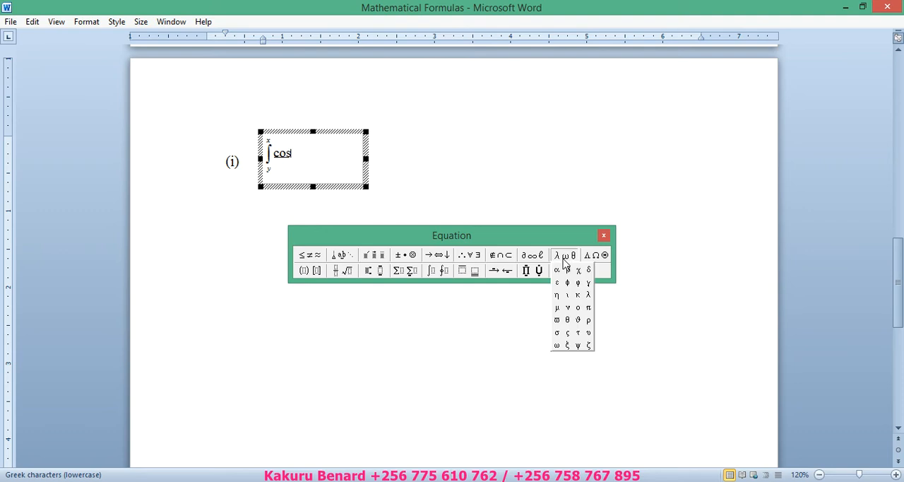
click(589, 296)
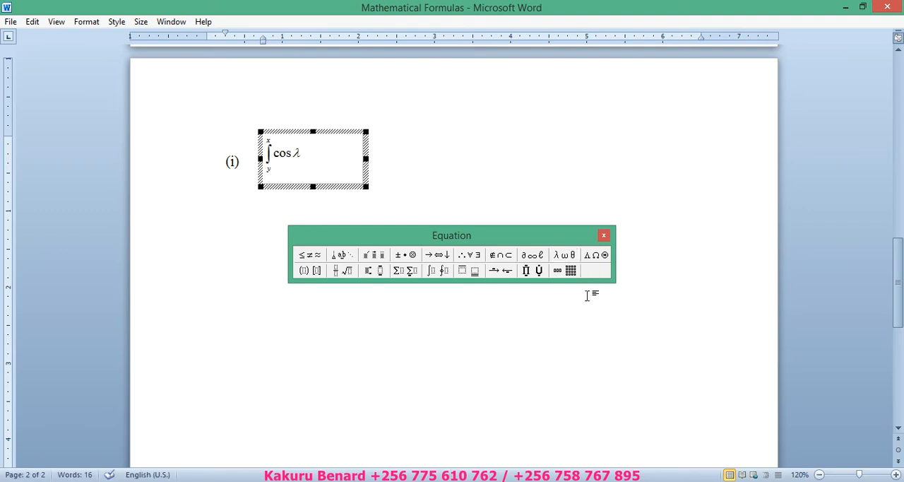
drag(366, 187, 409, 201)
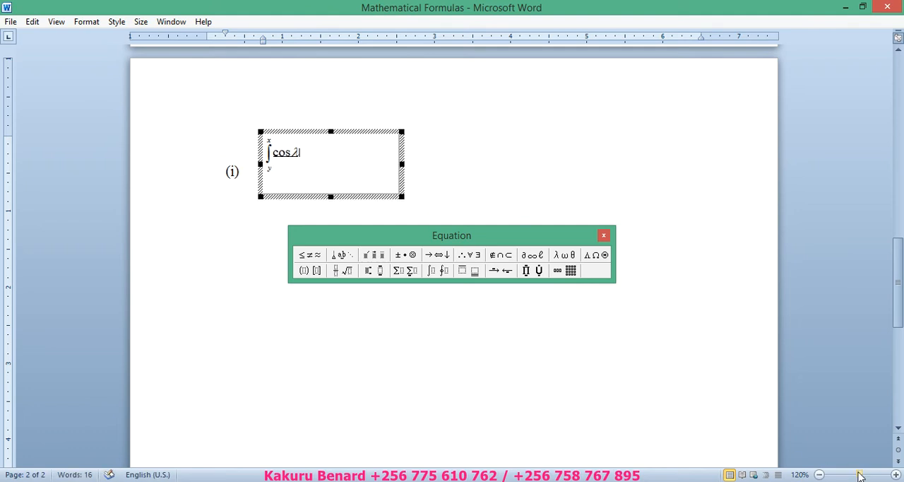
- Continue the integrand after lambda with (x − t)y(t), keeping the Equation palette clear of the equation
click(896, 475)
click(896, 475)
click(896, 475)
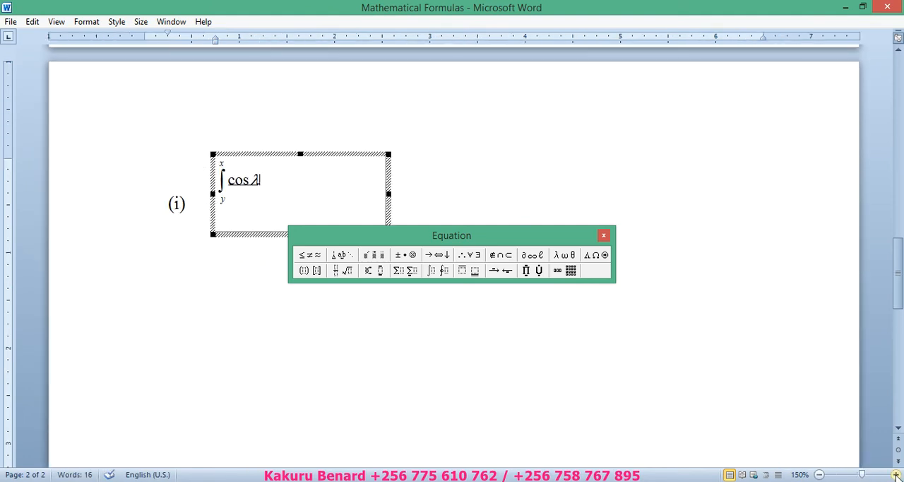
click(896, 475)
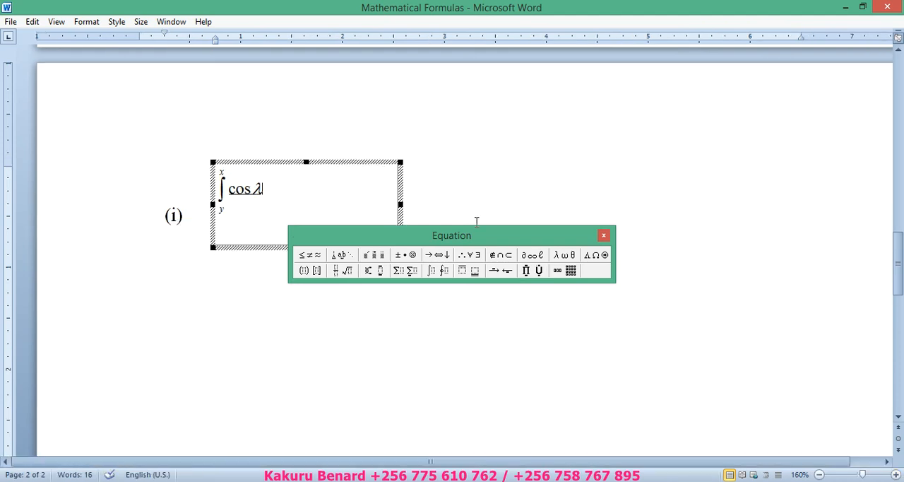
drag(469, 242, 573, 347)
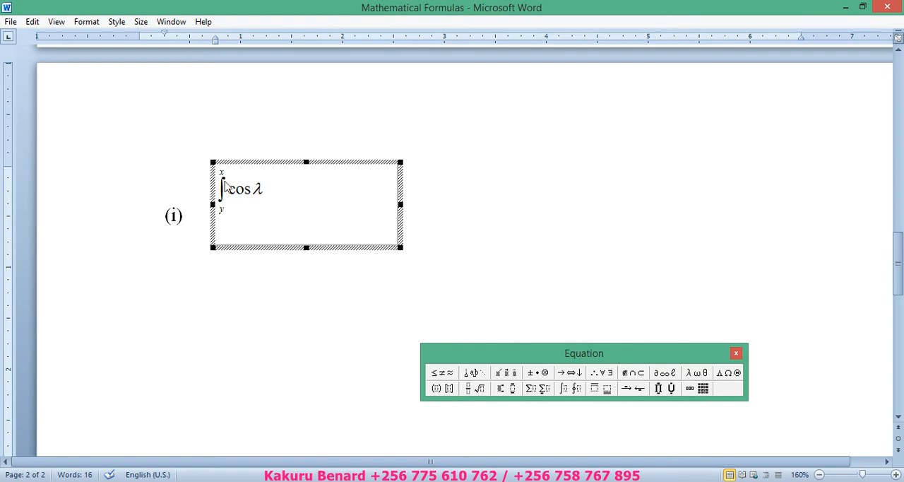
text((x)
text(y(t))
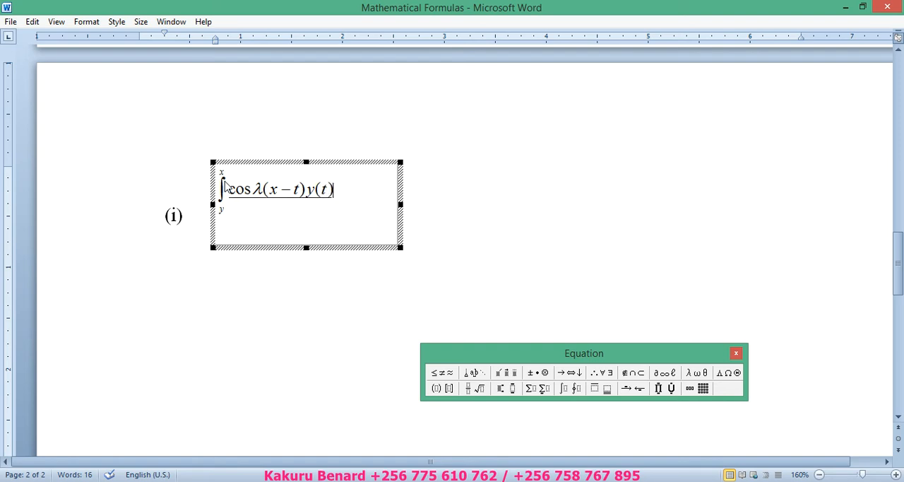
text(dt = )
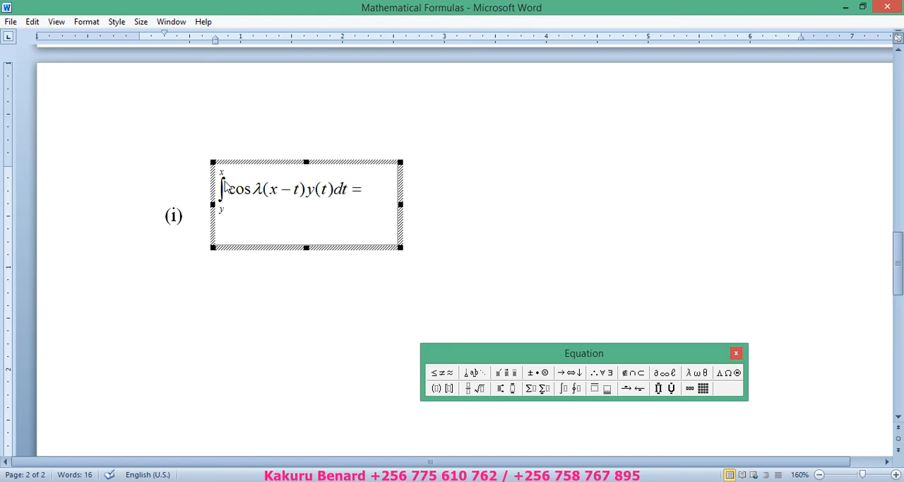
text(f(x))
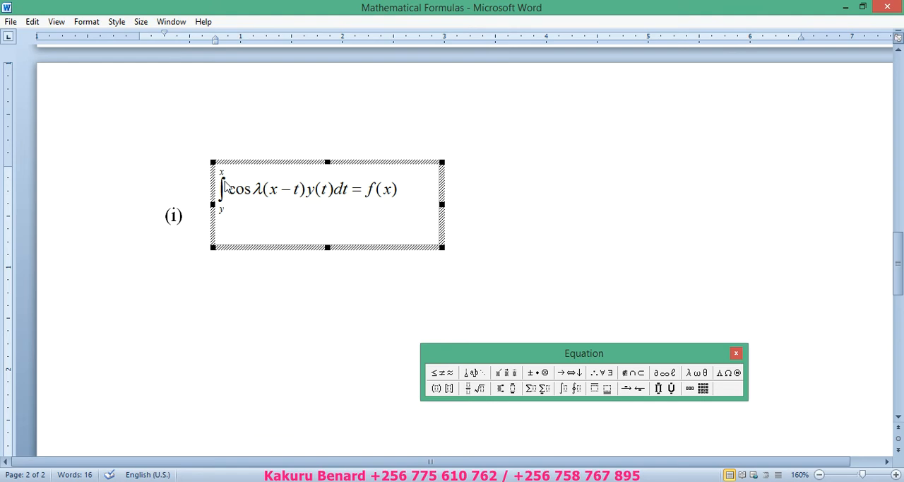
- Complete equation (i) with dt = f(x) and return to the document text
click(472, 210)
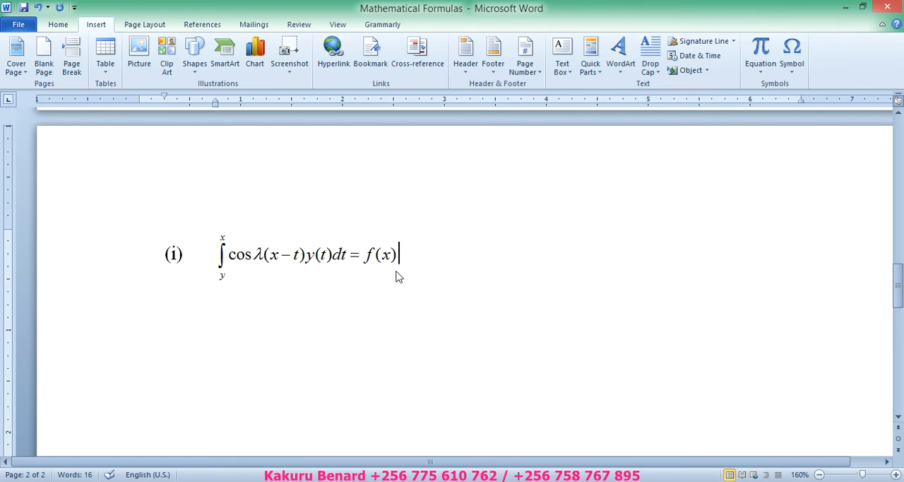
- Start list item (ii) below the finished integral equation and save the document
key(Return)
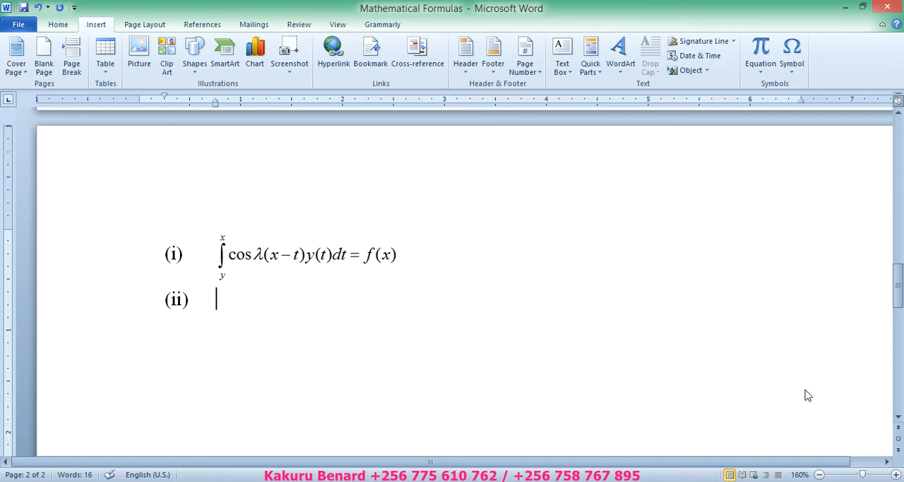
click(898, 417)
click(898, 419)
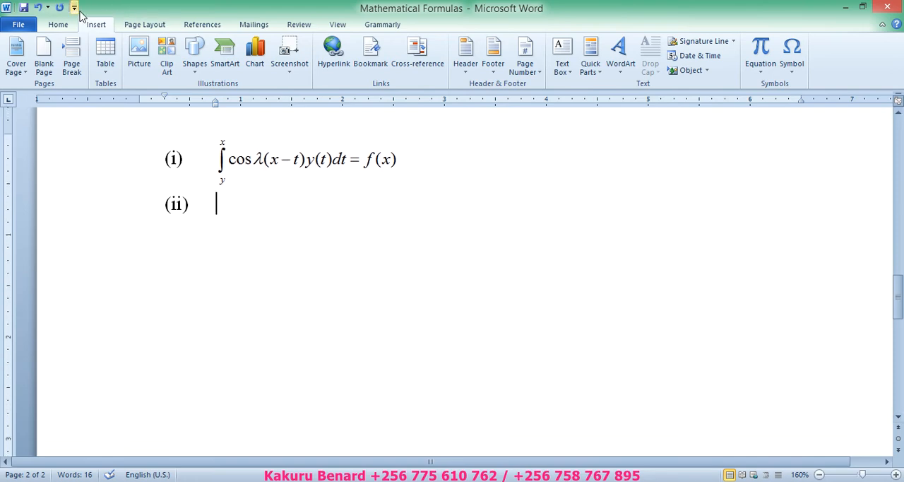
click(24, 7)
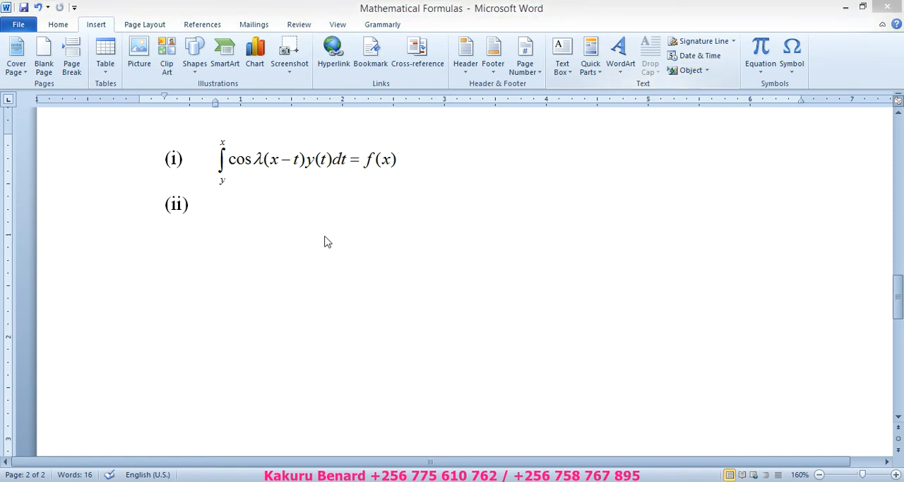
- Check equation (ii) in the workbook PDF in Adobe Reader, and insert a Microsoft Equation 3.0 object at item (ii) in Word
click(262, 481)
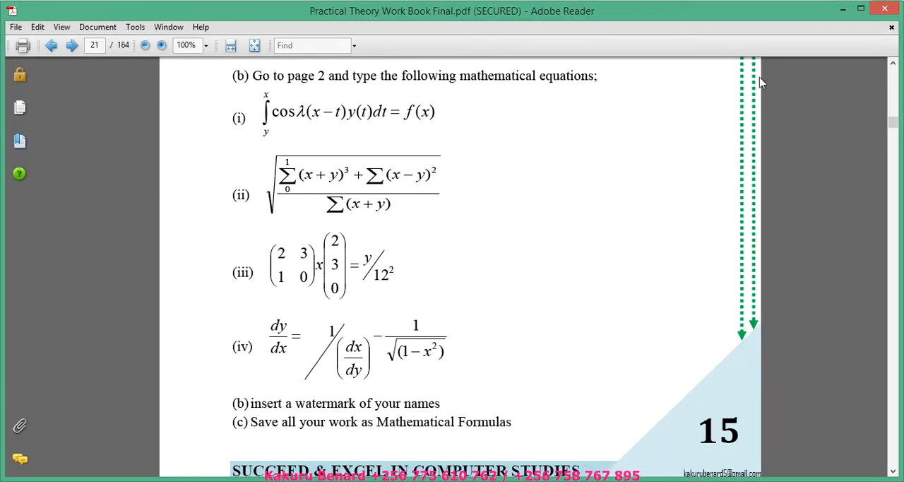
click(843, 9)
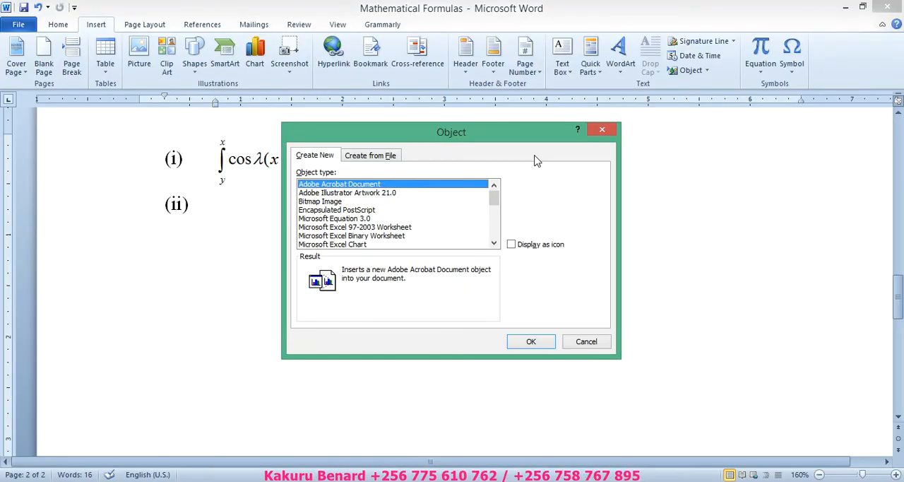
click(344, 220)
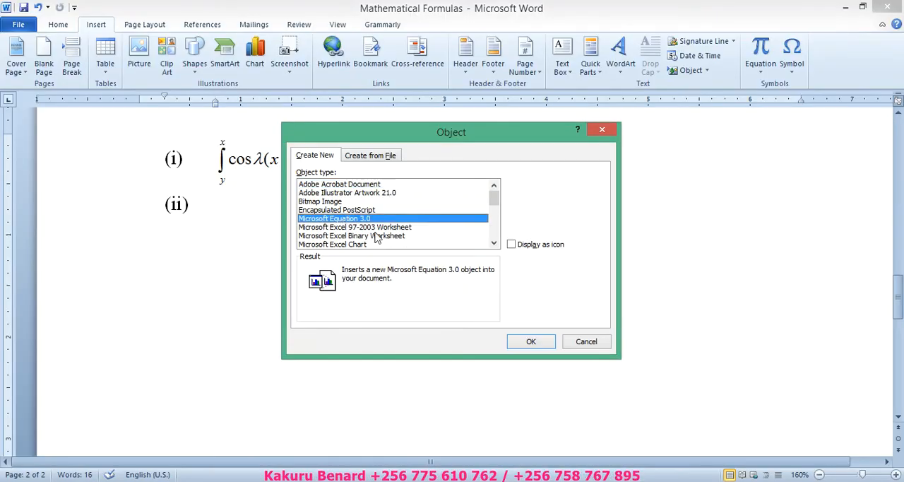
click(532, 341)
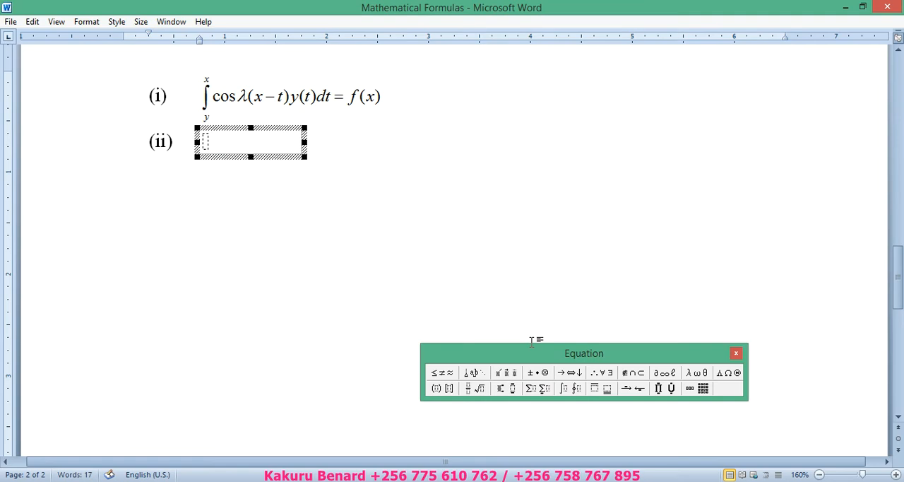
- Insert a square root template in equation (ii), with the Equation palette moved up beside equation (i)
click(896, 475)
click(896, 475)
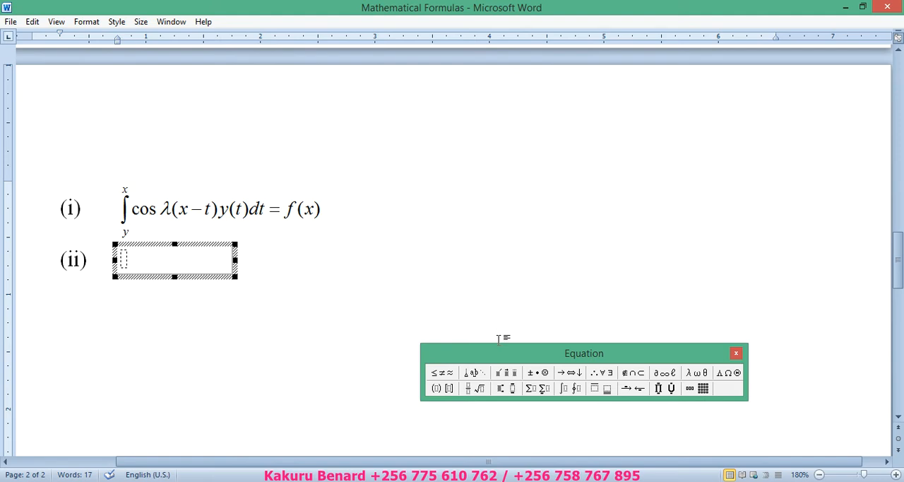
drag(507, 353, 523, 211)
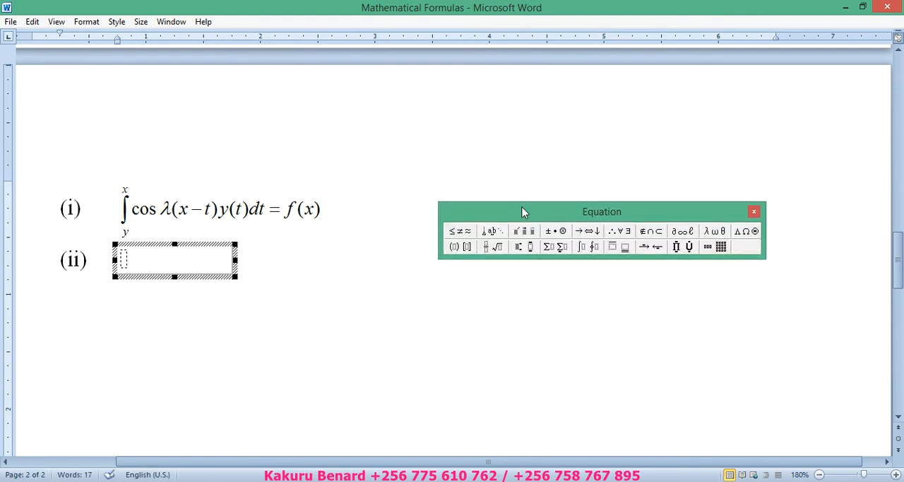
click(496, 254)
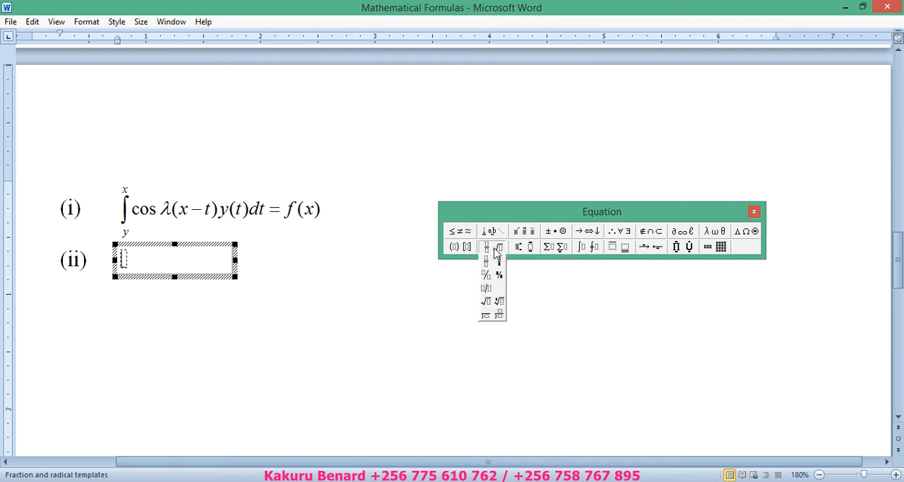
click(486, 305)
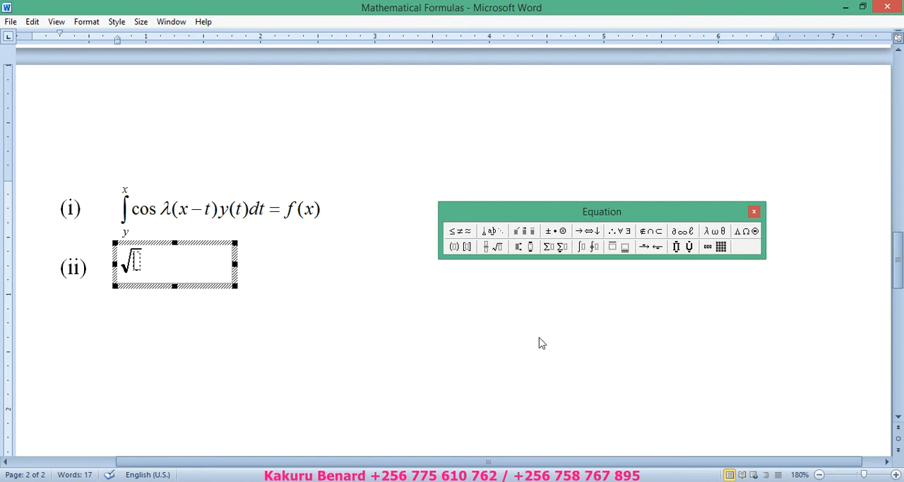
- Check equation (ii) in the workbook PDF in Adobe Reader, and insert a full-size vertical fraction under the square root in Word
click(895, 475)
click(895, 476)
click(896, 476)
click(896, 475)
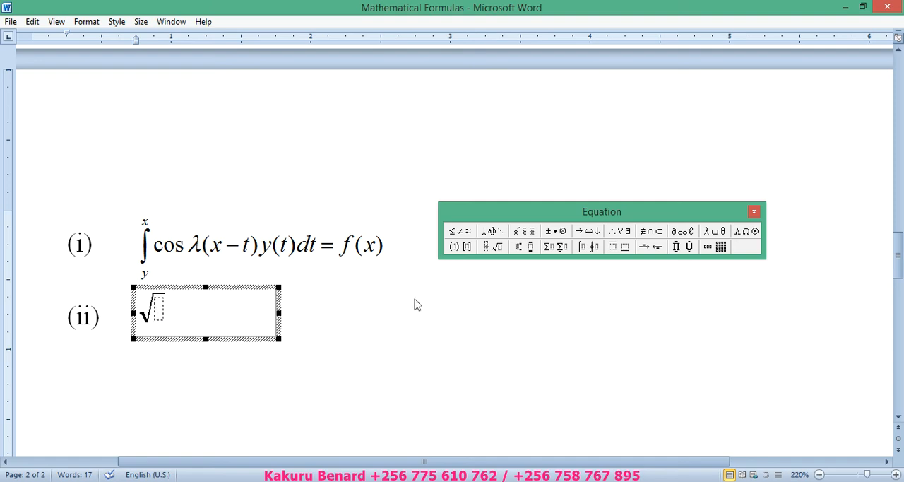
click(299, 416)
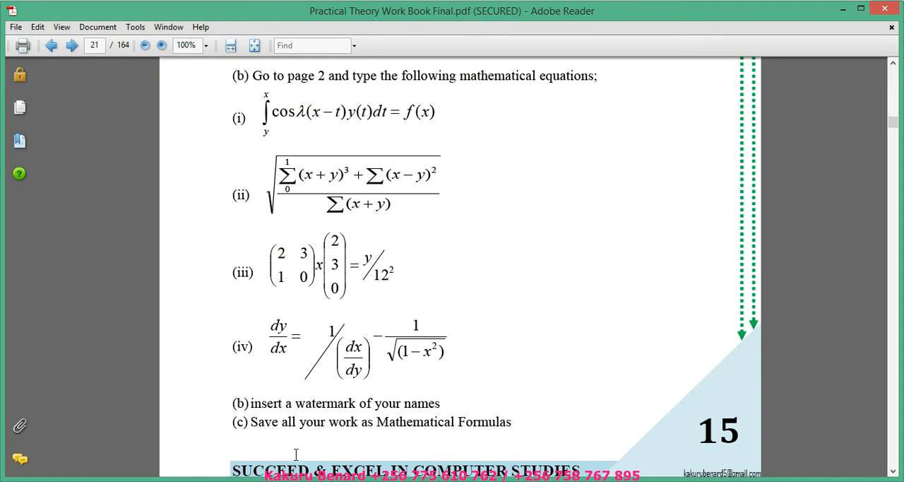
click(237, 420)
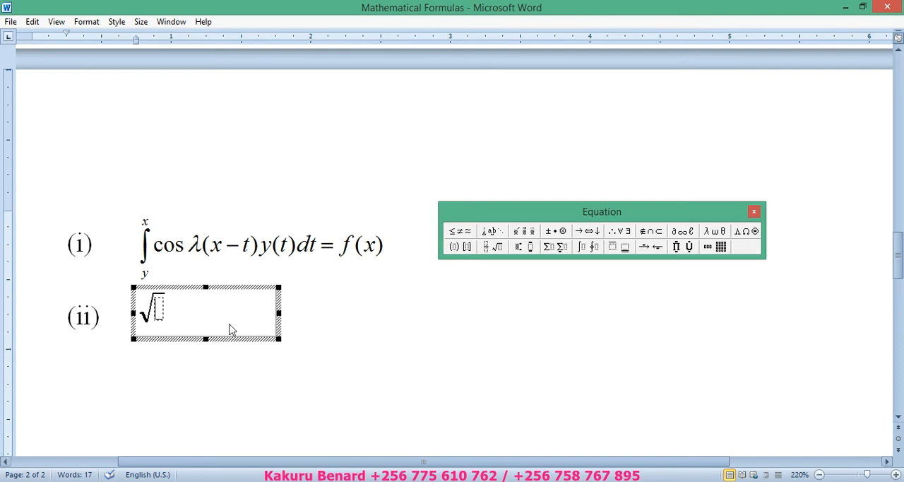
click(496, 249)
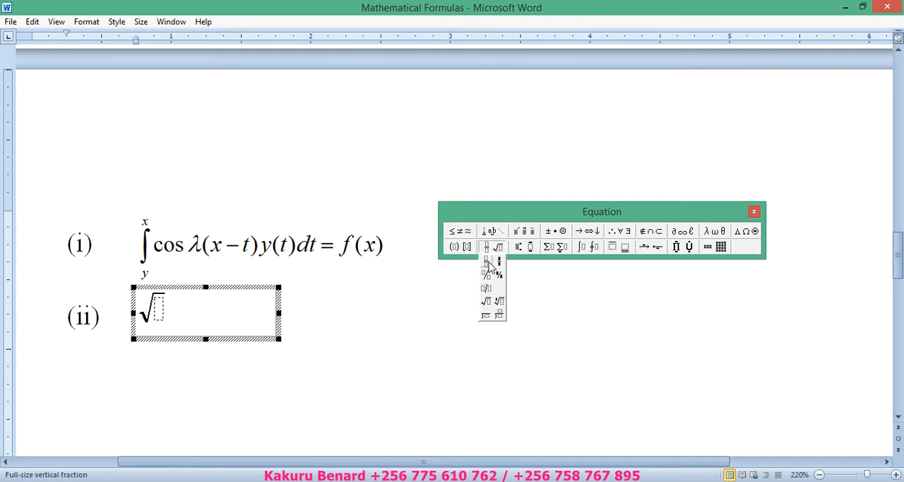
click(488, 266)
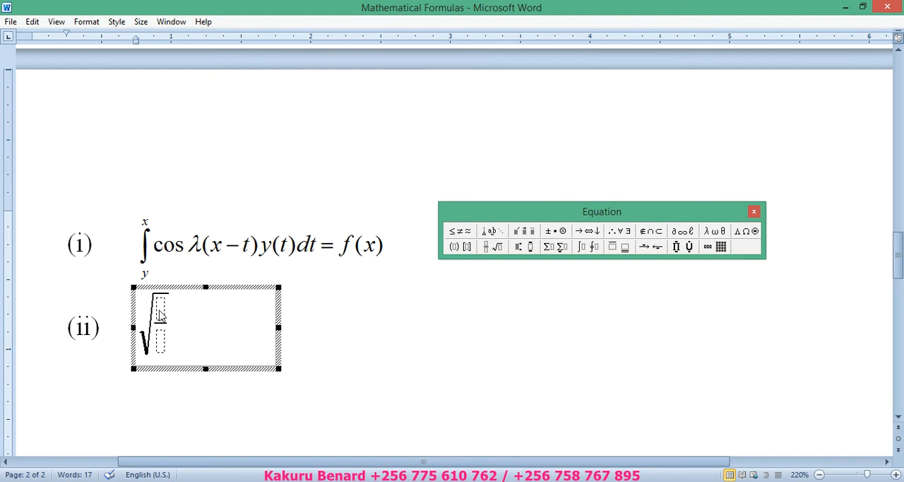
- Insert a summation with underscript and overscript limits in the fraction's numerator, with upper limit 1 and lower limit 0
click(555, 247)
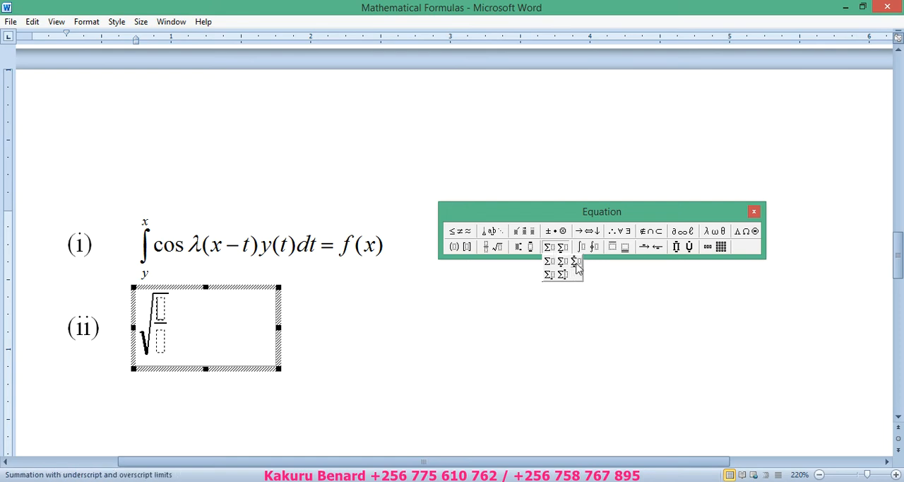
click(577, 265)
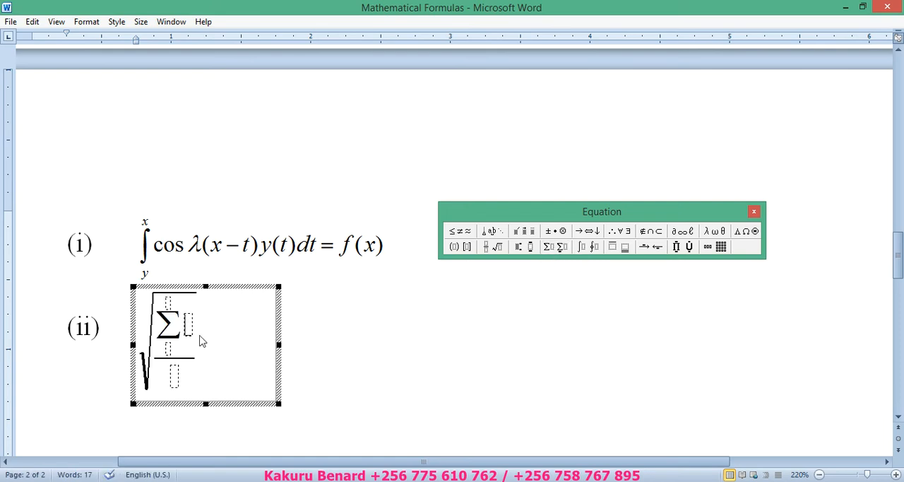
click(170, 306)
text(1)
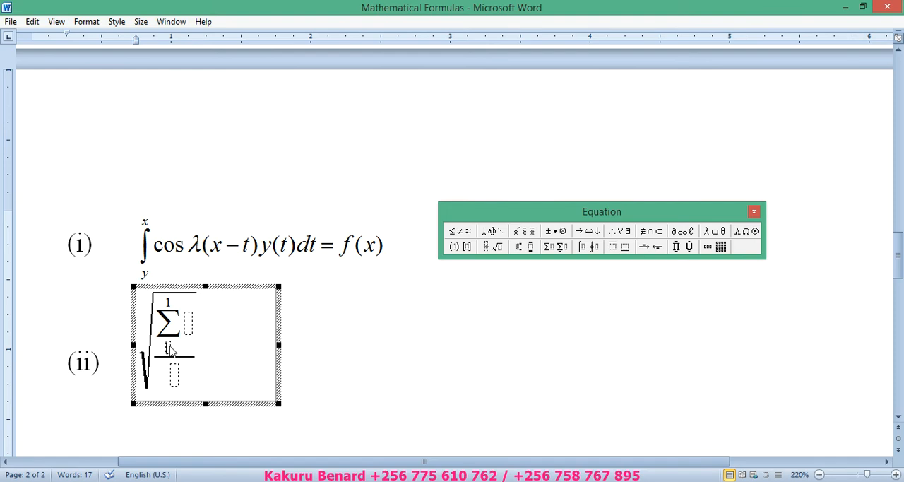
click(171, 351)
text(0)
- Enter (x + y) with superscript 3 as the expression of the summation in the numerator
click(192, 323)
text((x + )
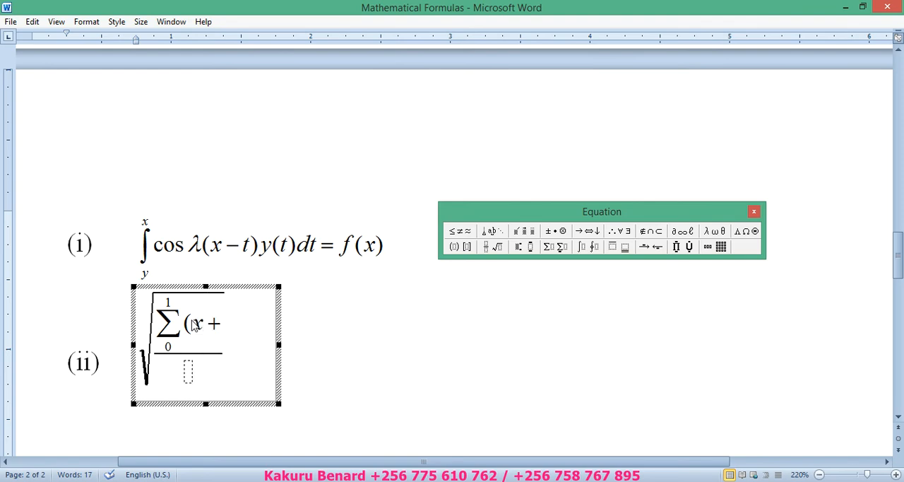
text(y)
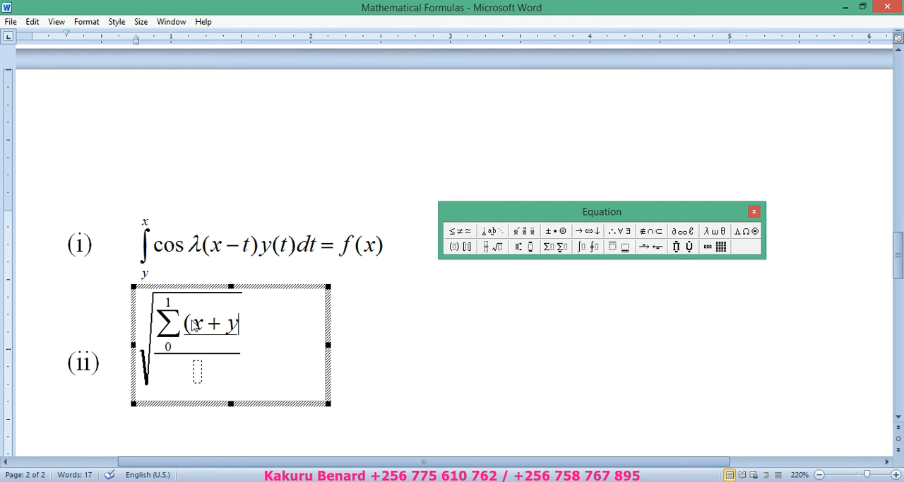
text())
click(526, 252)
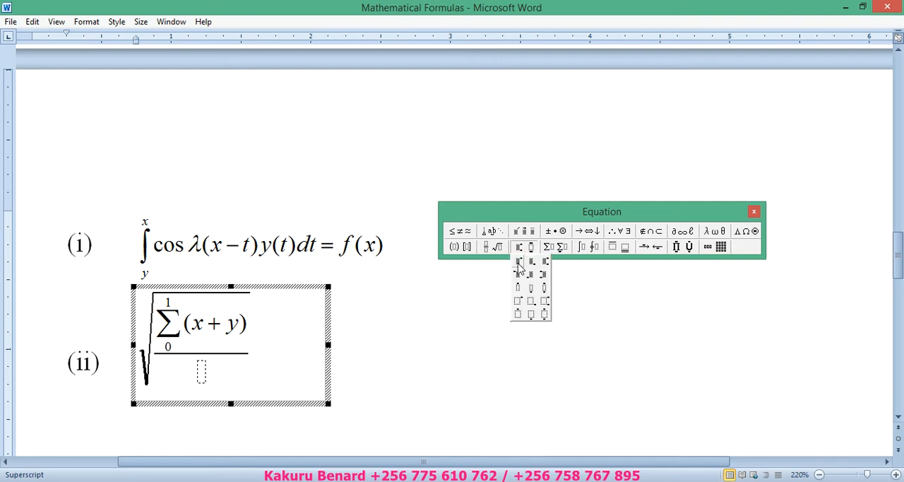
click(520, 263)
text(3)
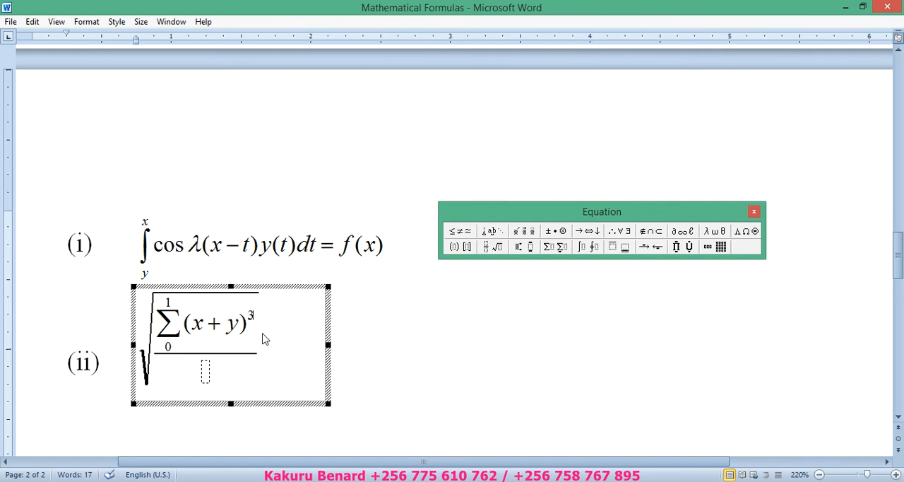
- Extend the numerator with a plus sign and a summation without limits of (x − y) with superscript 2
click(257, 325)
text(+)
click(553, 253)
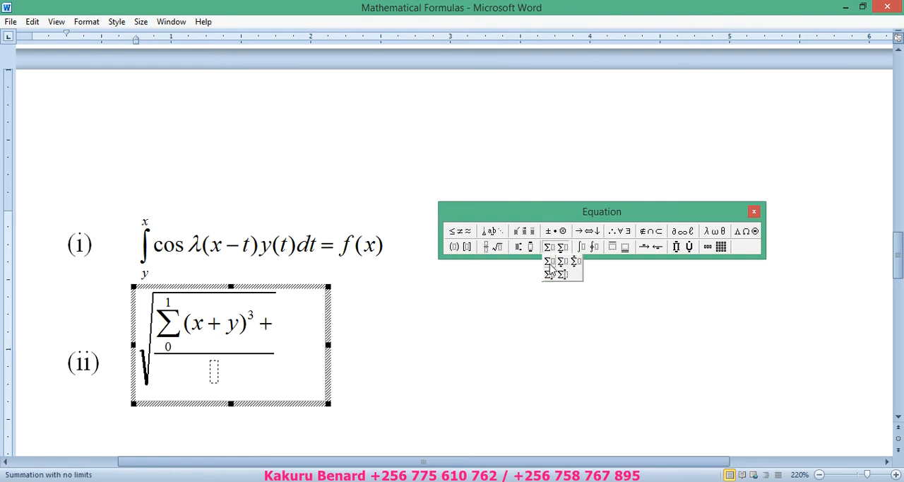
click(549, 263)
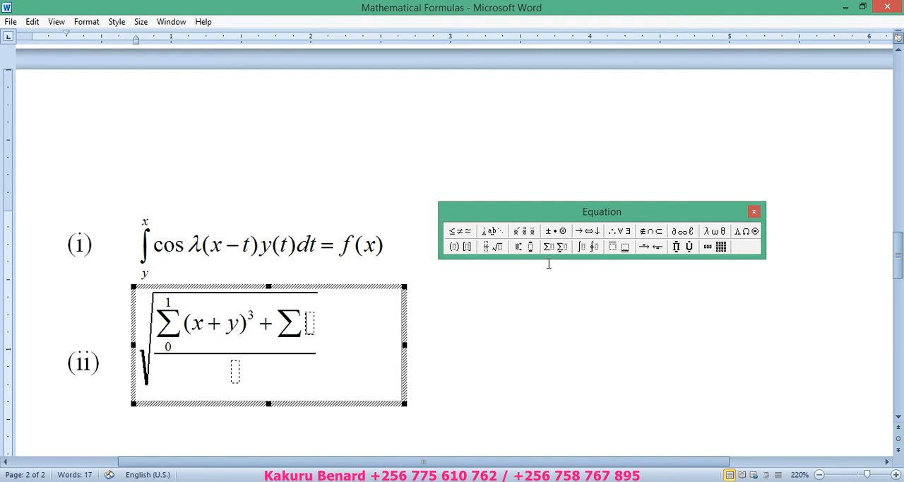
text((x)
text(-)
text(y))
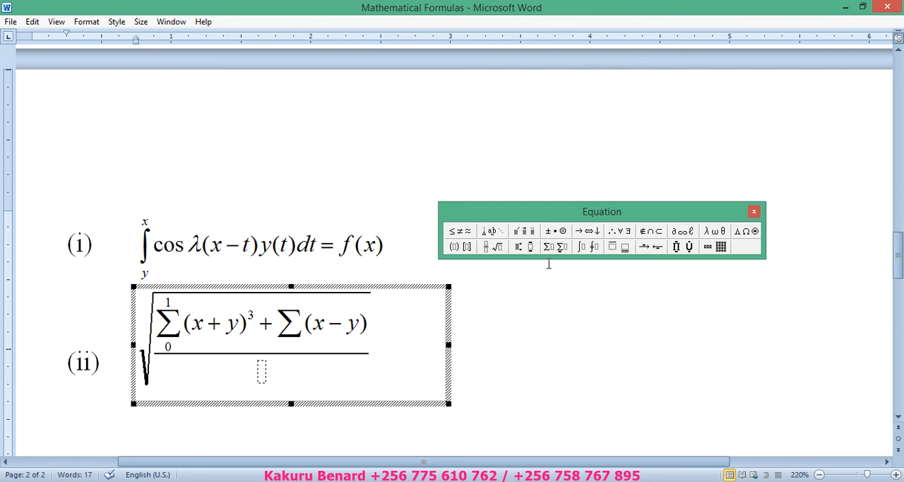
click(520, 248)
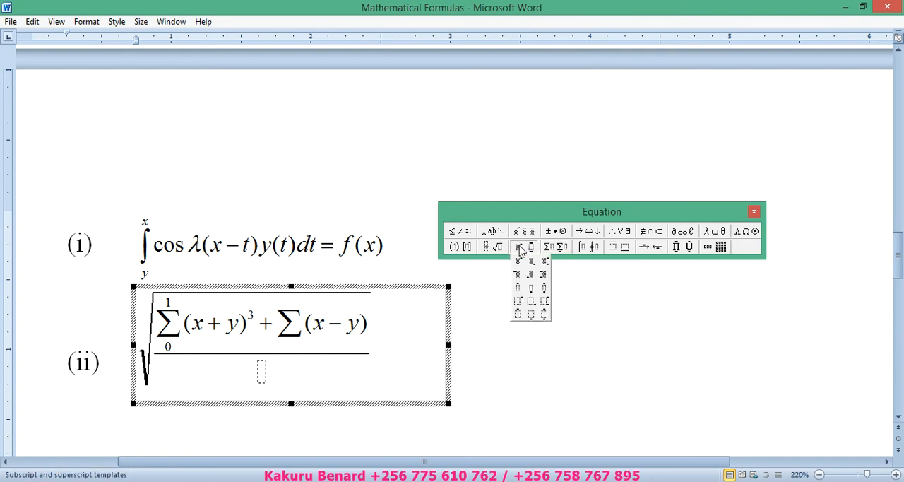
click(518, 263)
text(2)
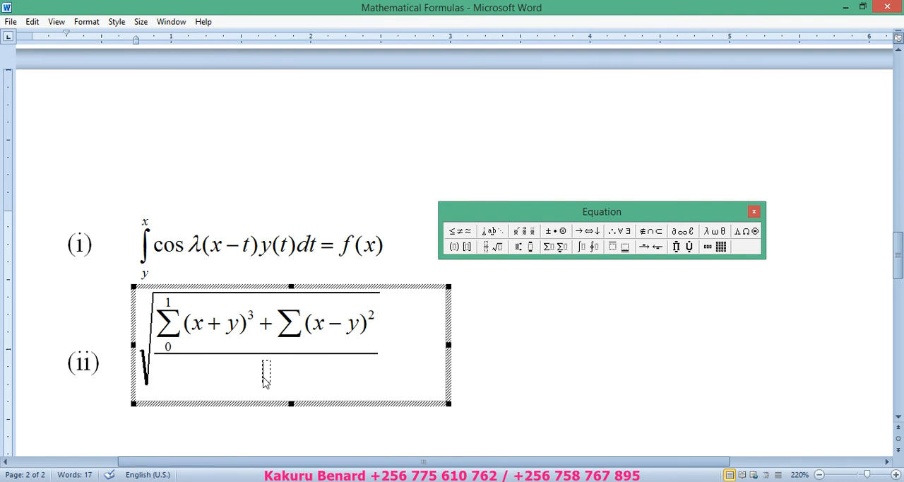
- Fill the denominator with a summation without limits of (x + y), and return to the document text
click(552, 246)
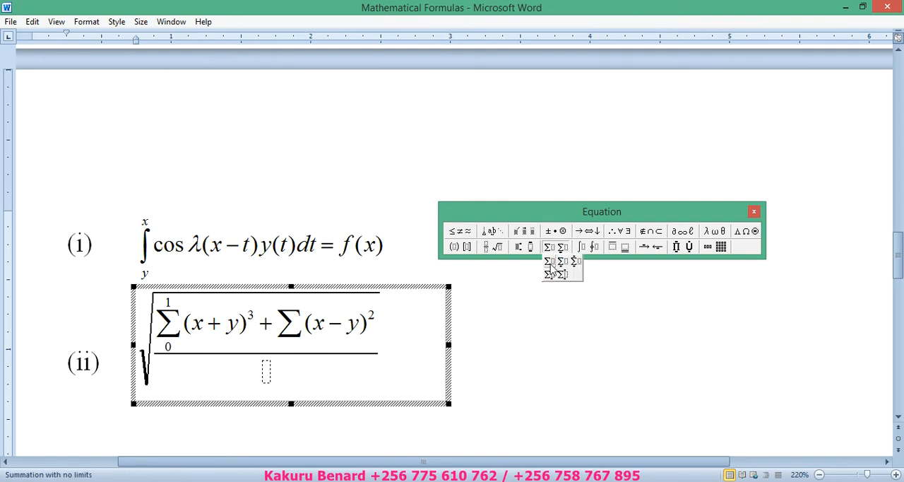
click(551, 267)
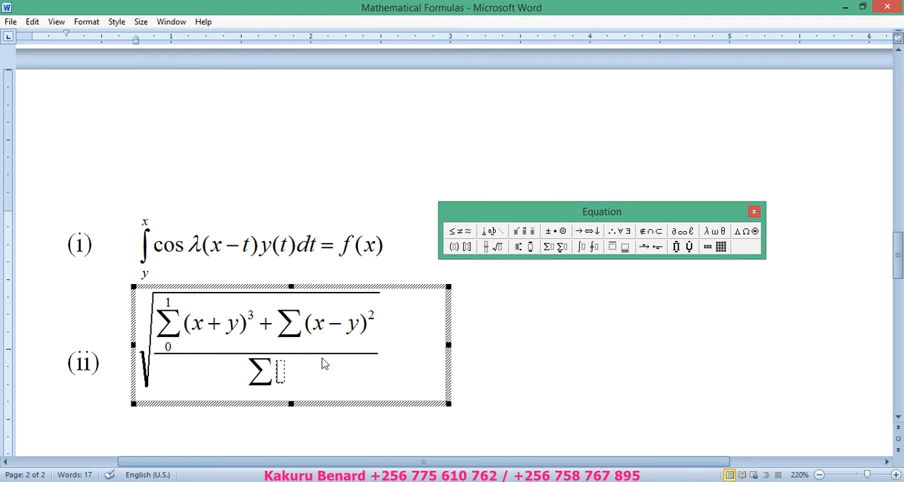
text((x + )
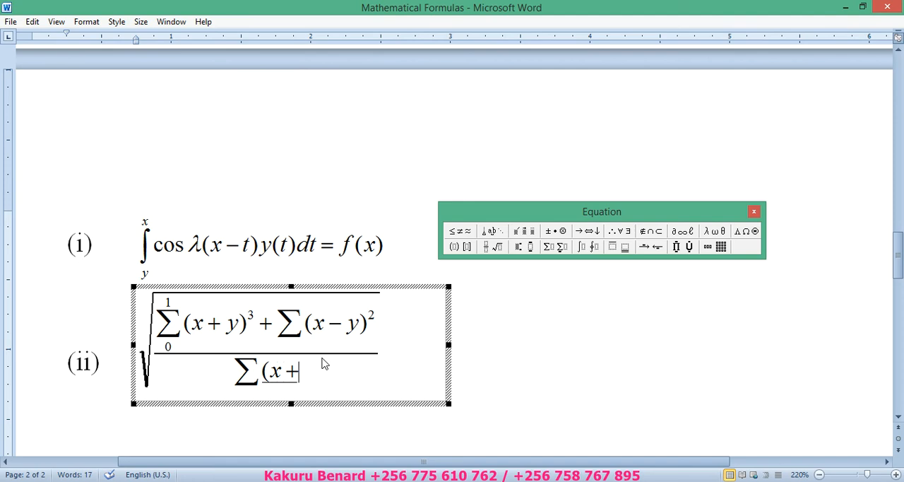
text(y)
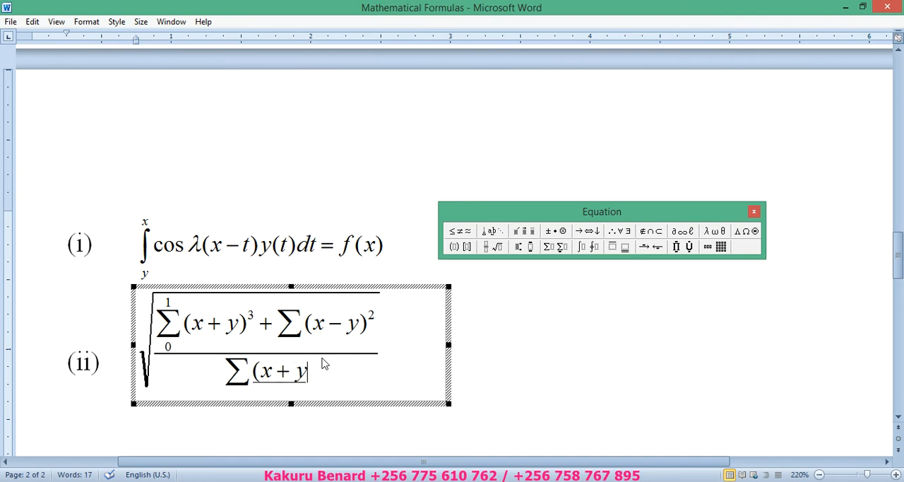
text())
click(509, 346)
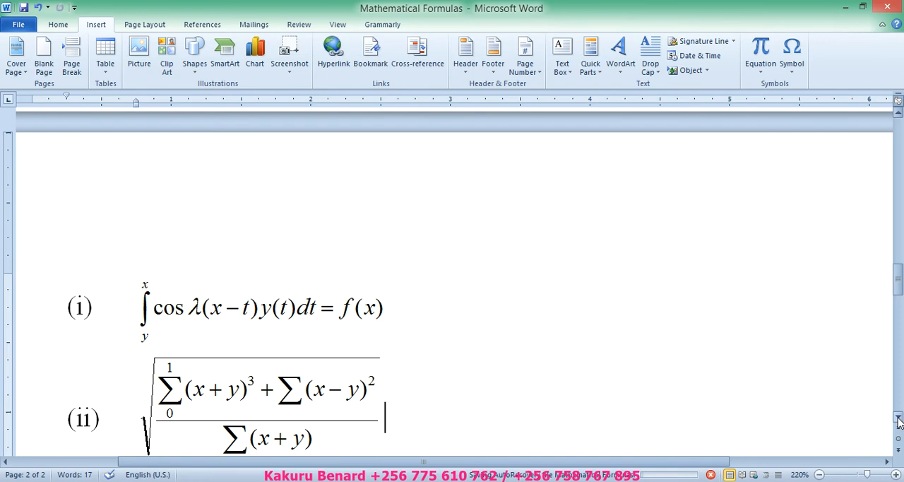
- Start list item (iii) below the finished square root equation
click(898, 418)
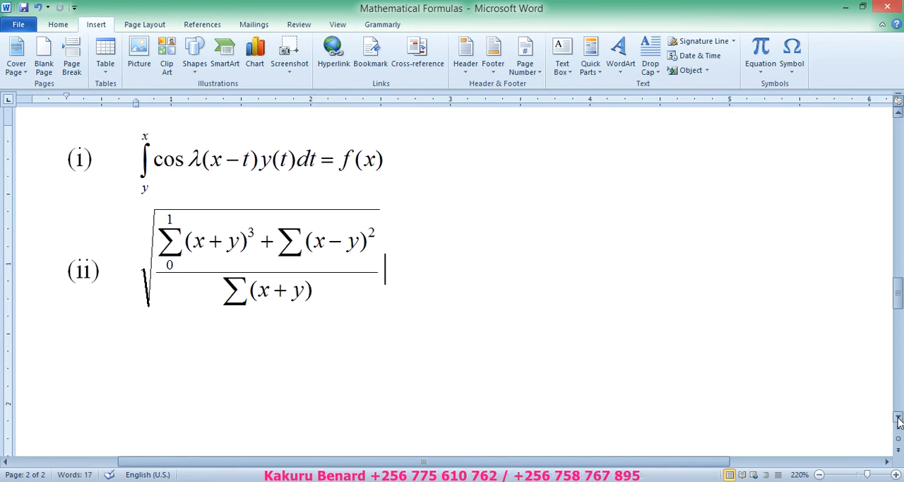
click(898, 418)
key(Return)
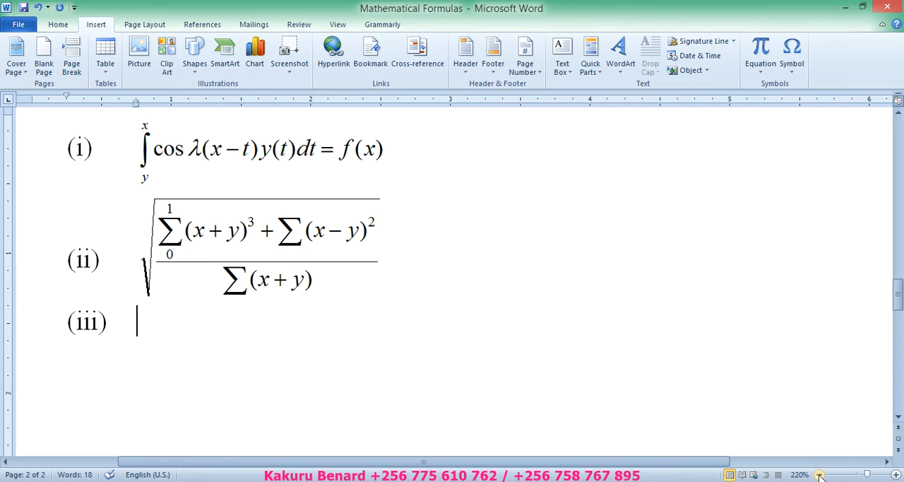
click(898, 418)
click(899, 418)
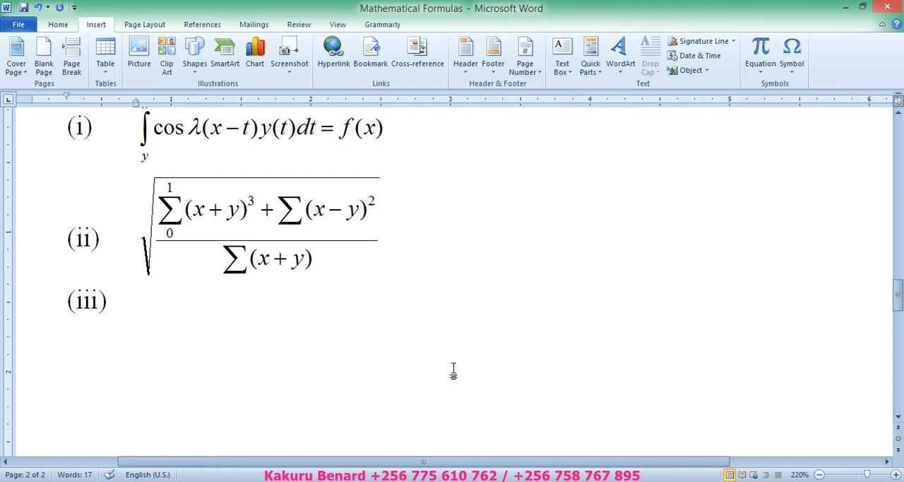
click(820, 476)
drag(899, 315, 901, 296)
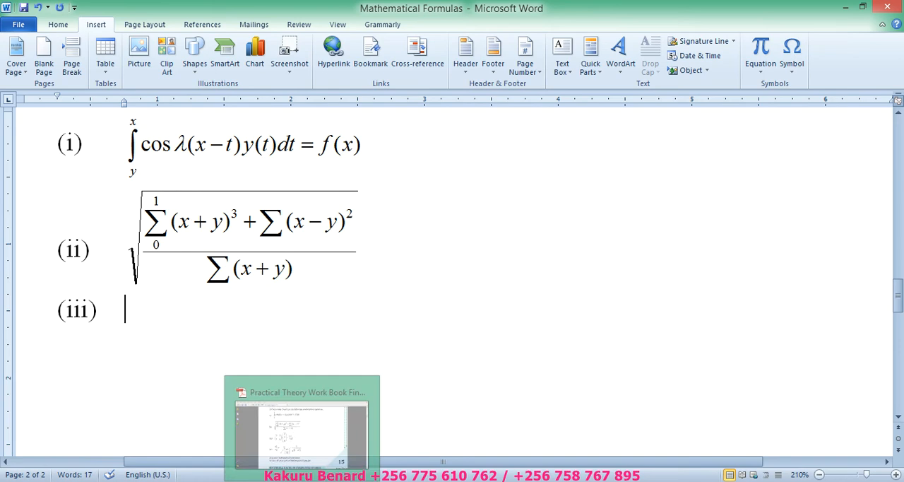
- Check equation (iii) in the workbook PDF in Adobe Reader, and save the document back in Word
click(311, 475)
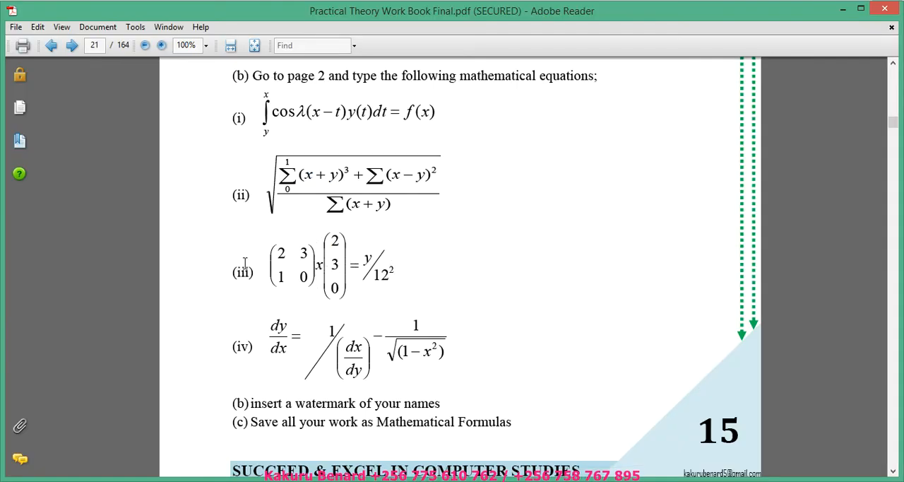
click(261, 477)
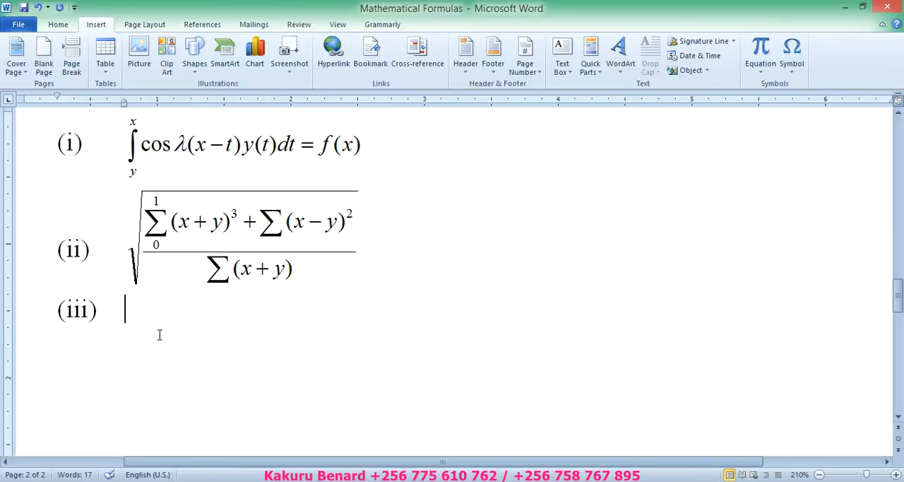
key(ctrl+s)
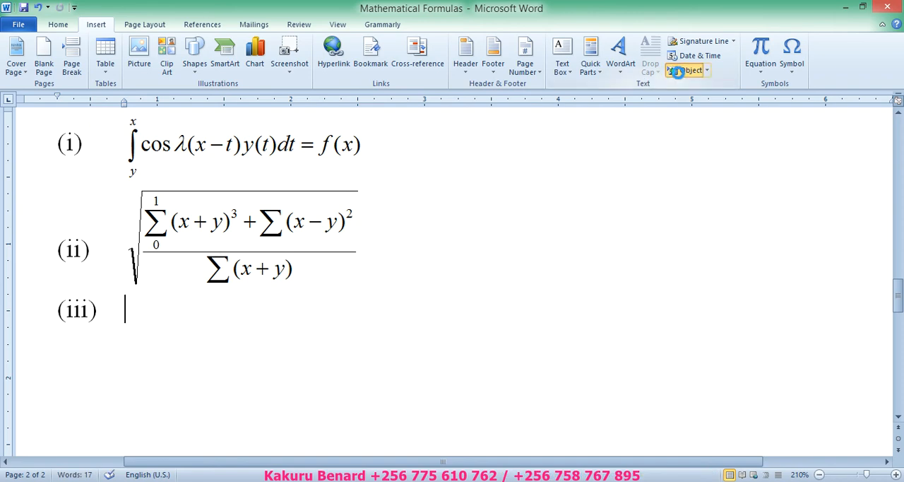
- Insert a Microsoft Equation 3.0 object at item (iii) and add a parentheses template to it
click(684, 71)
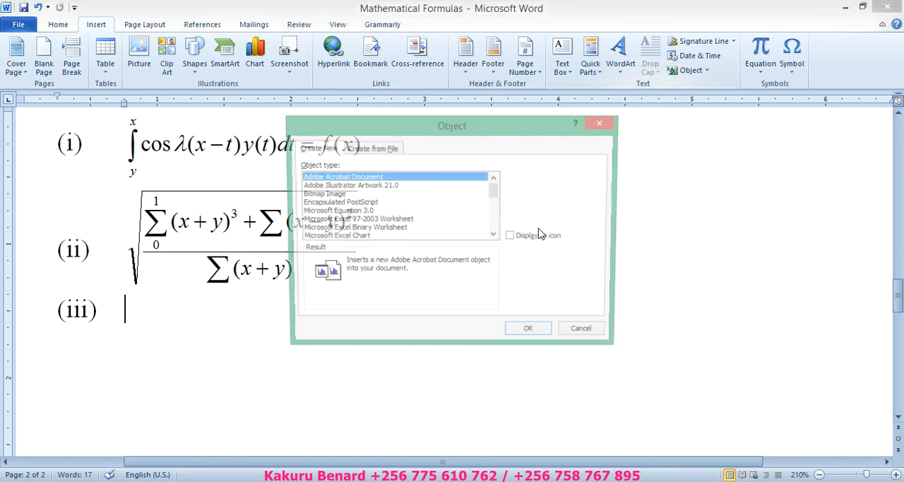
click(357, 212)
click(529, 333)
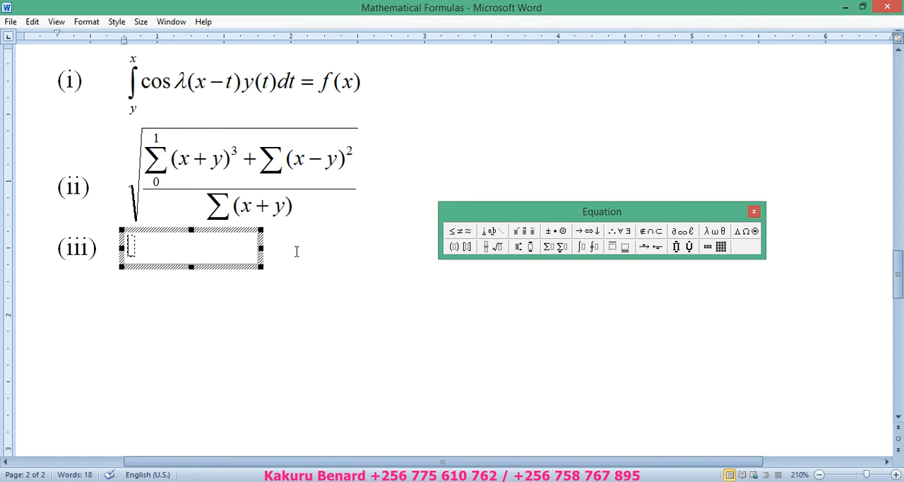
click(458, 249)
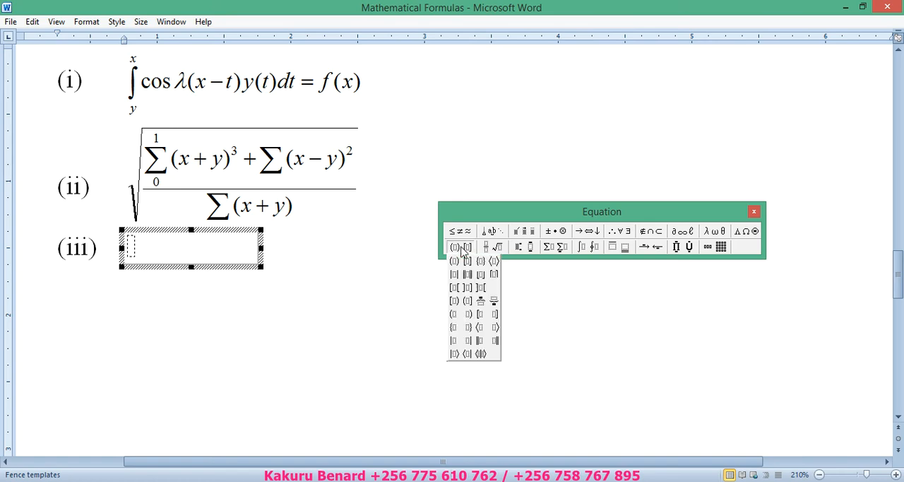
click(456, 263)
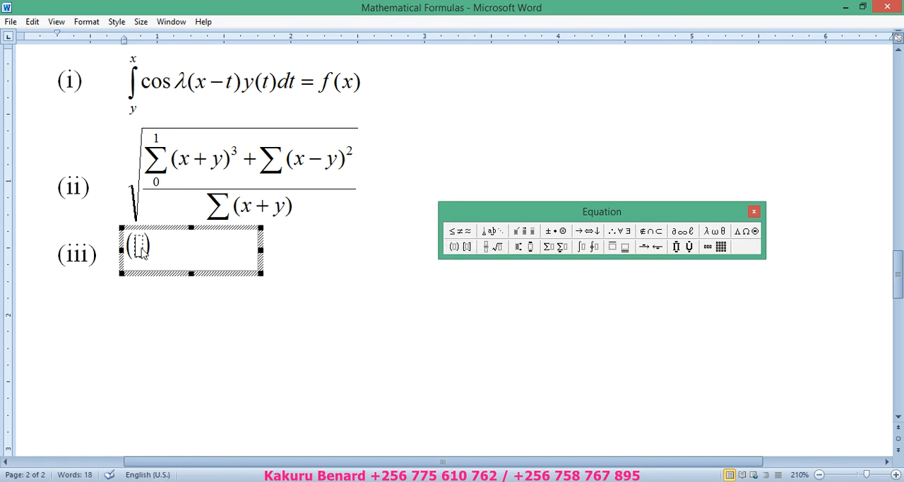
- Place a 2-by-2 matrix inside the parentheses of equation (iii) and fill it with 2, 3 over 1, 0
click(720, 248)
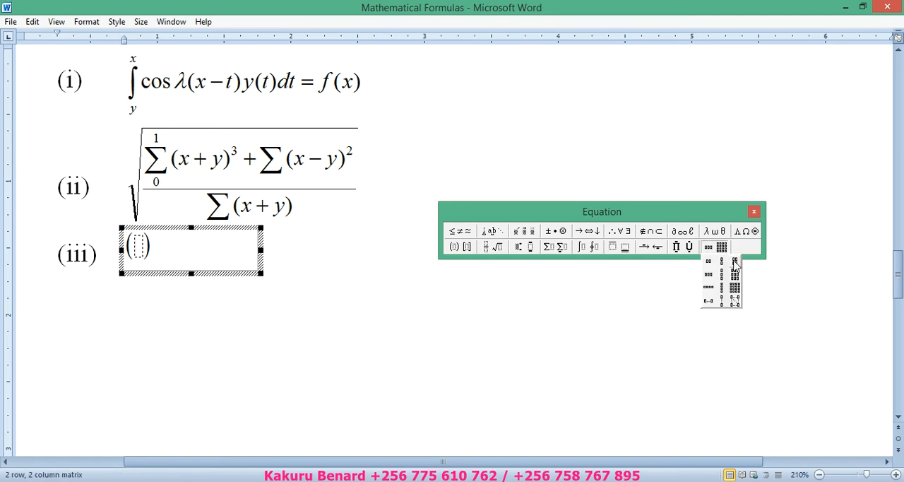
click(735, 262)
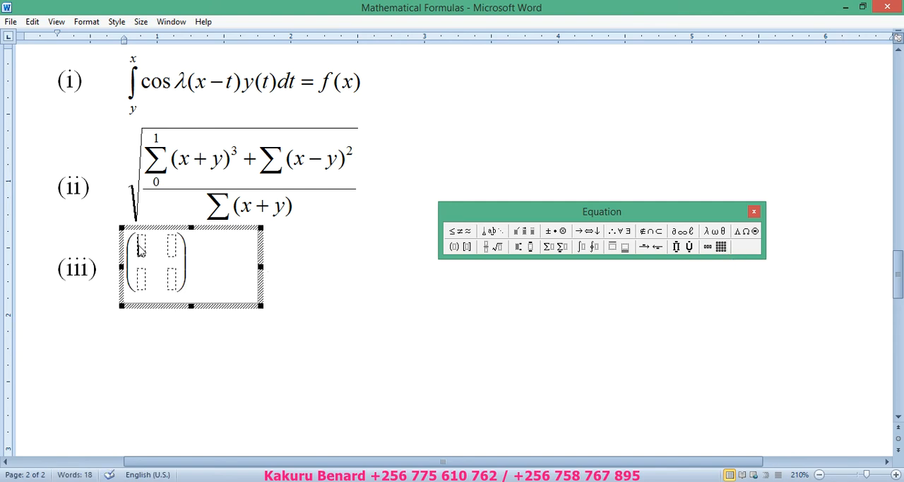
text(2)
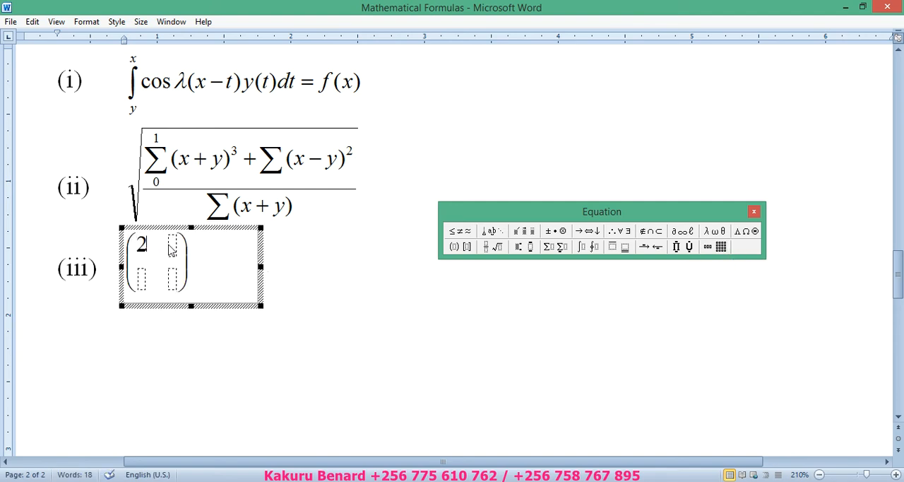
click(173, 245)
text(3)
click(144, 280)
text(1)
click(172, 282)
text(0))
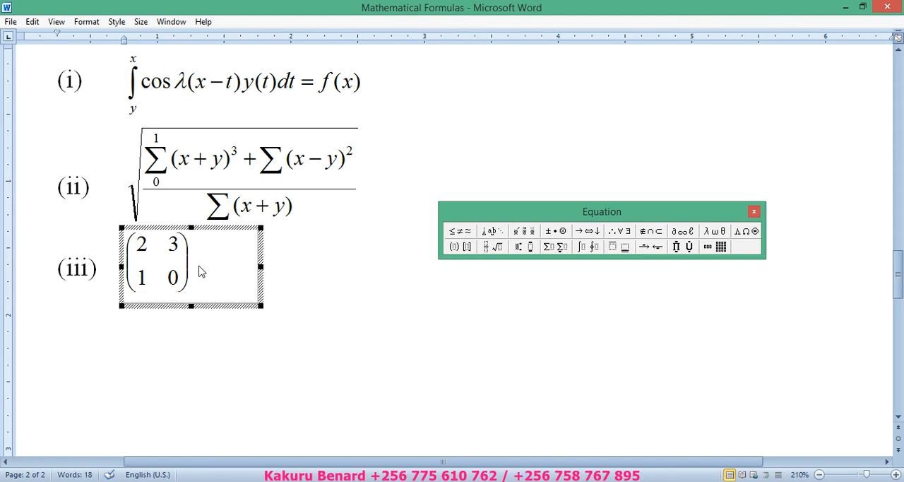
text(x)
- Add an x after the matrix, followed by another parentheses template
click(454, 247)
click(455, 262)
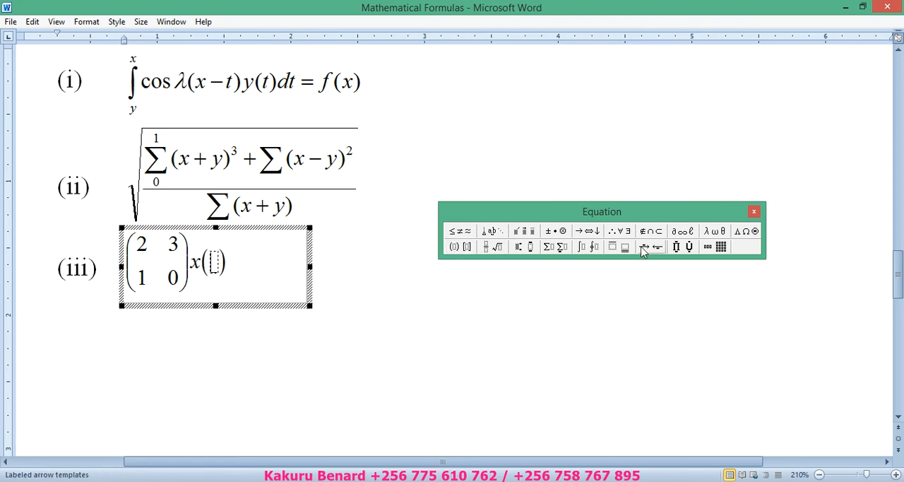
click(716, 249)
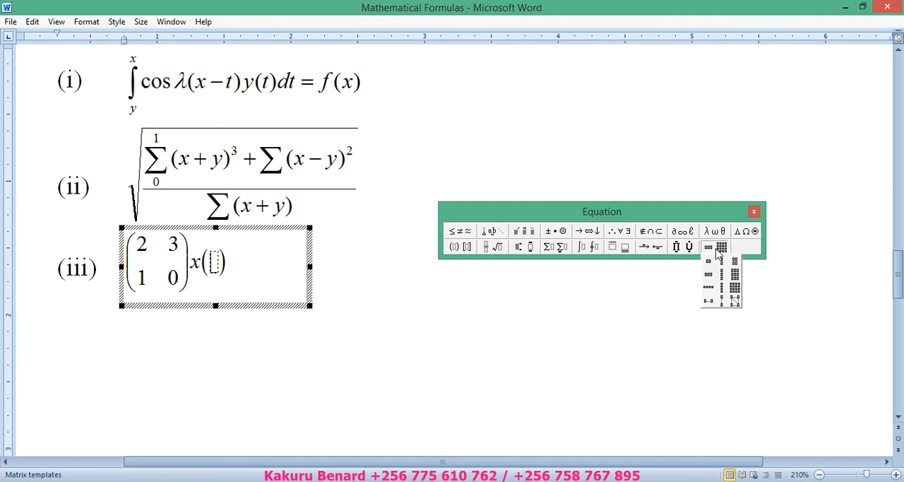
click(724, 295)
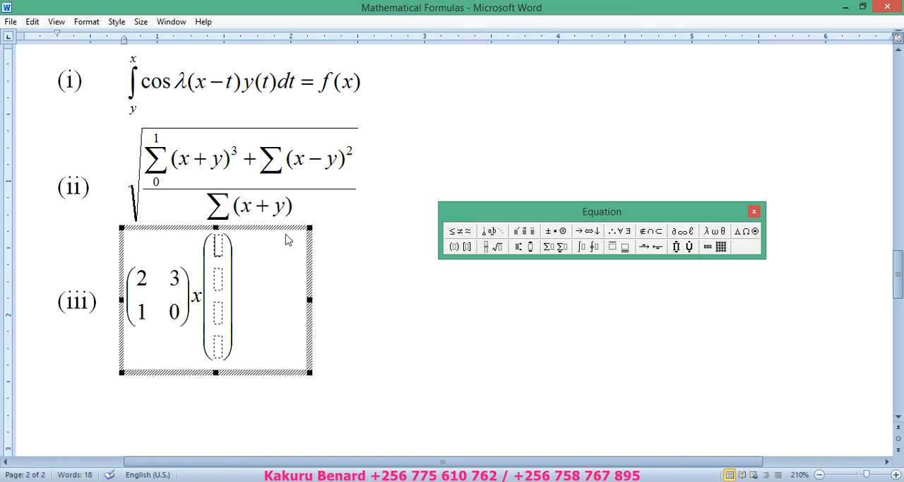
key(ctrl+z)
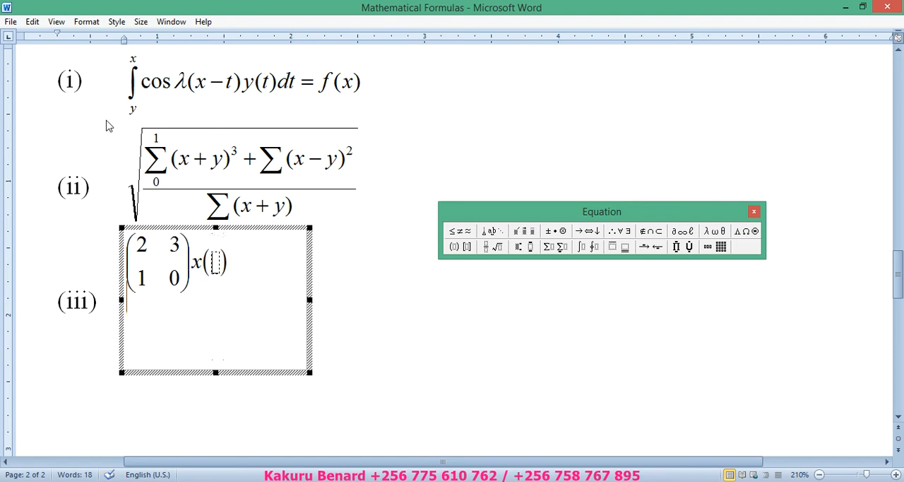
- Place a three-row, one-column matrix in the second parentheses and fill it with 2, 3 and 0
click(721, 247)
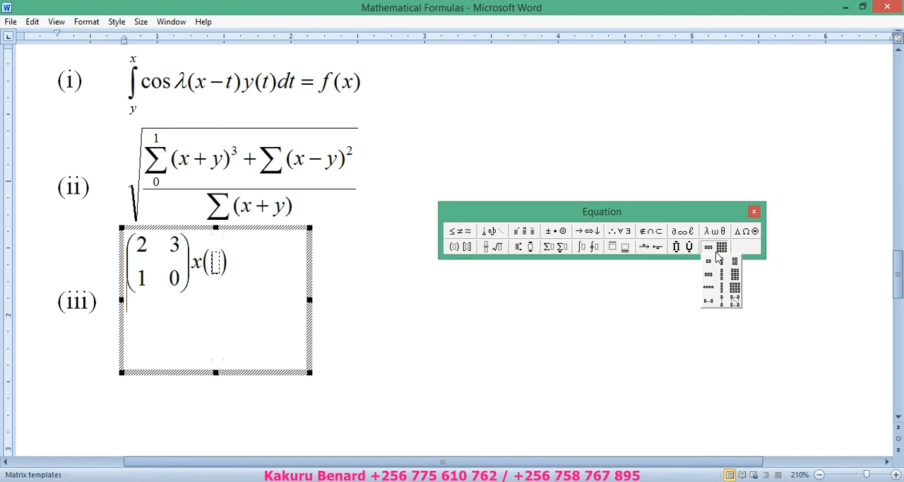
click(721, 274)
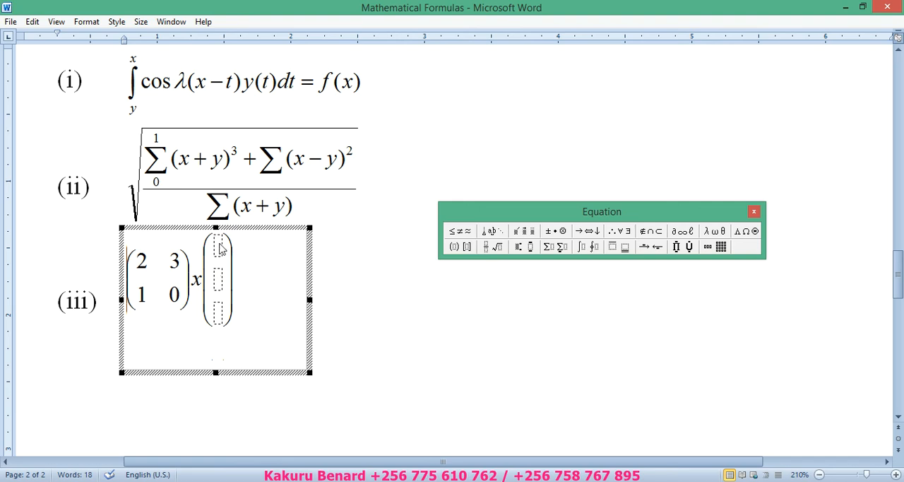
text(2)
click(218, 279)
text(3)
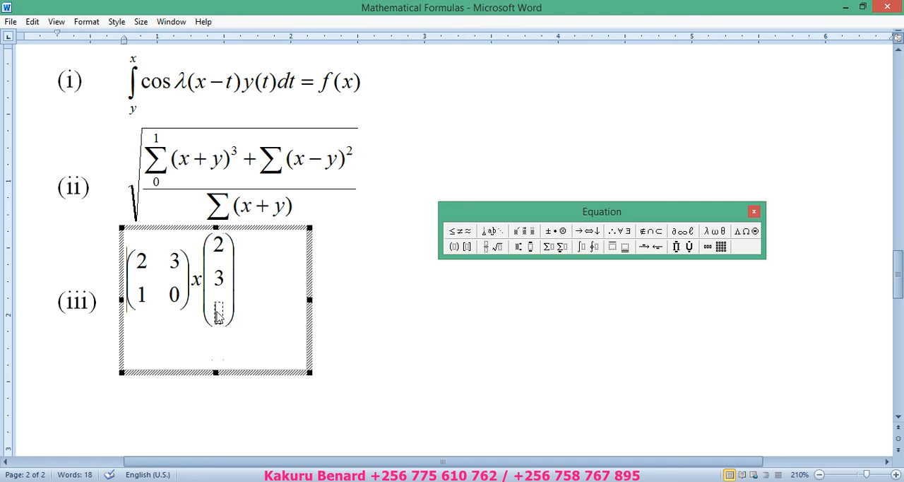
click(218, 313)
text(0)
- Complete equation (iii) with an equals sign and a full-size diagonal fraction of y over 12 with superscript 2
click(246, 282)
text(=)
click(496, 247)
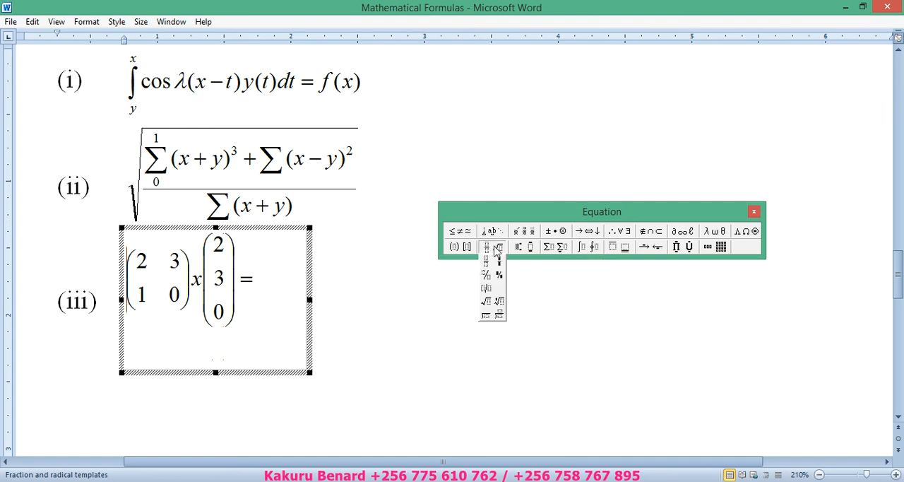
click(486, 276)
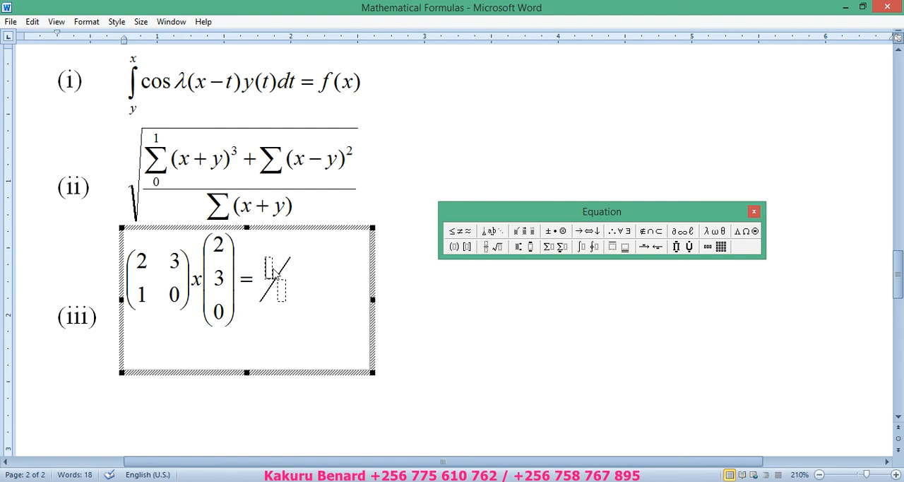
text(y)
click(281, 294)
text(12)
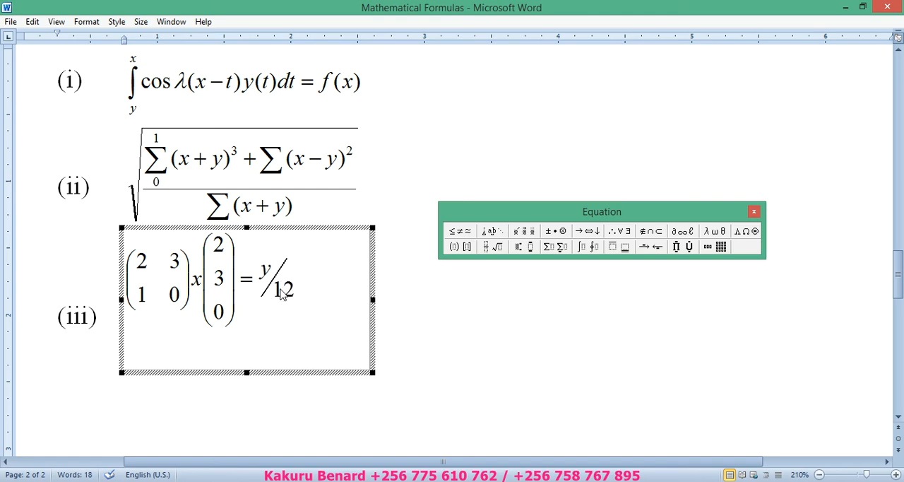
click(529, 251)
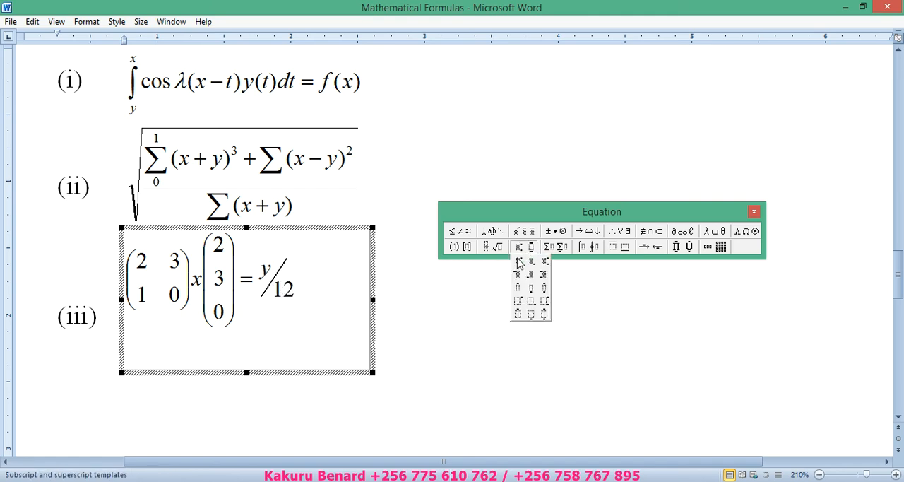
click(518, 262)
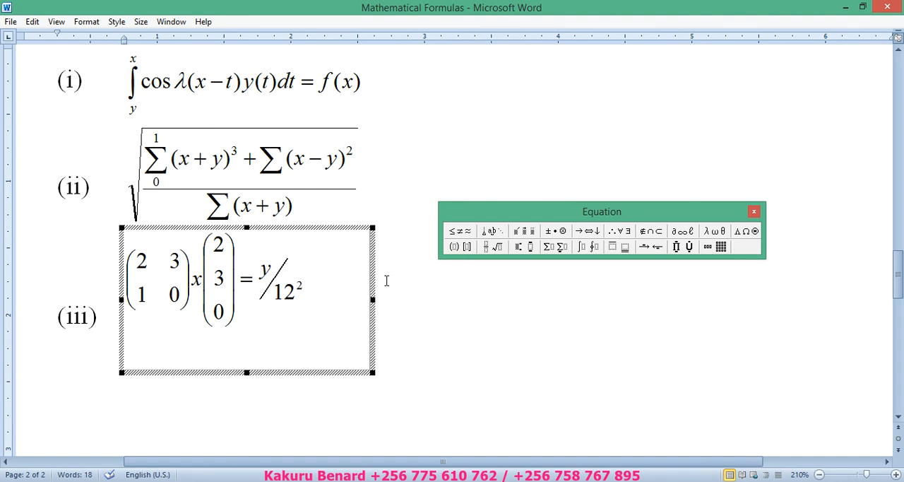
- Start list item (iv) below the finished matrix equation, and check equation (iv) in the workbook PDF in Adobe Reader before returning to Word
click(387, 275)
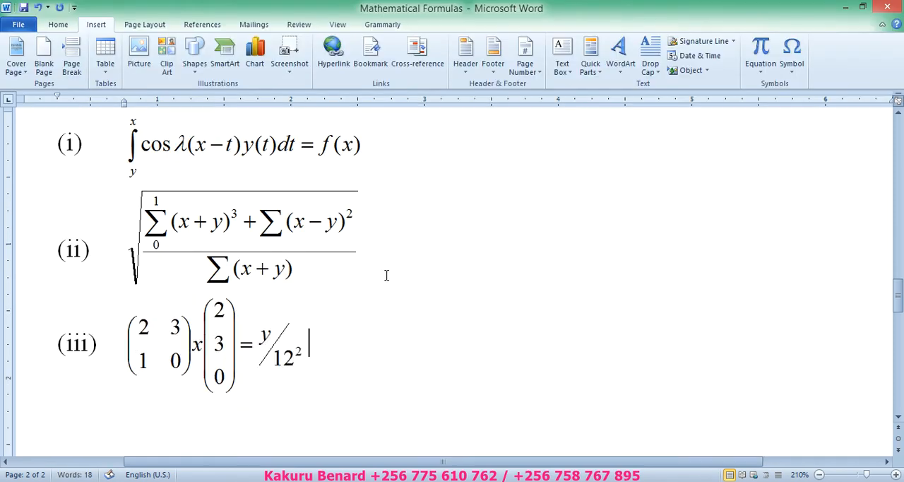
key(Return)
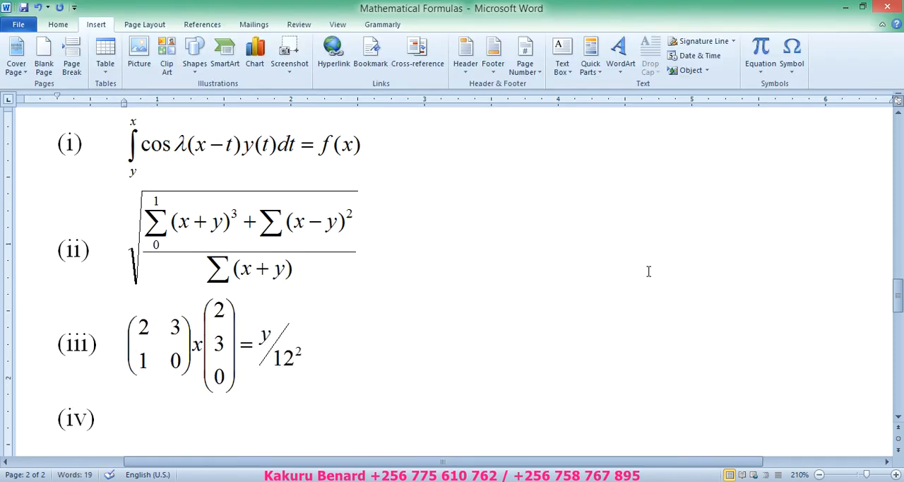
click(819, 474)
click(820, 474)
click(820, 474)
drag(899, 325, 899, 297)
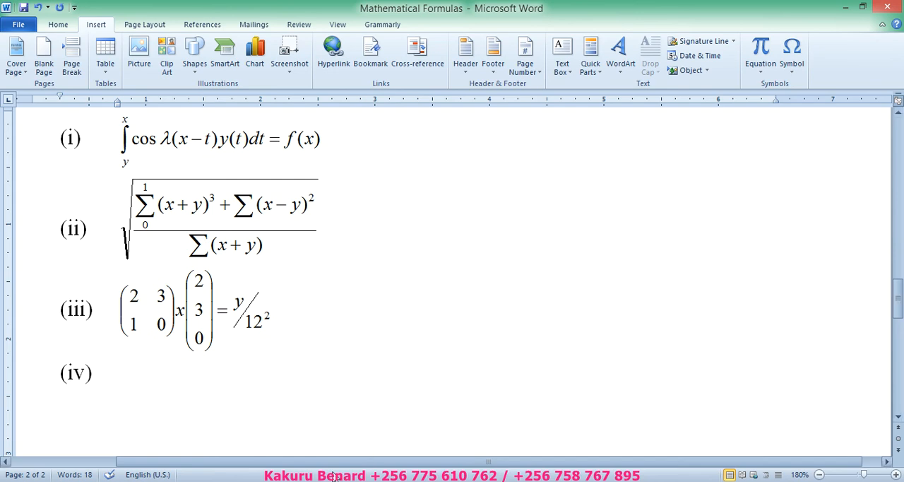
key(alt+Tab)
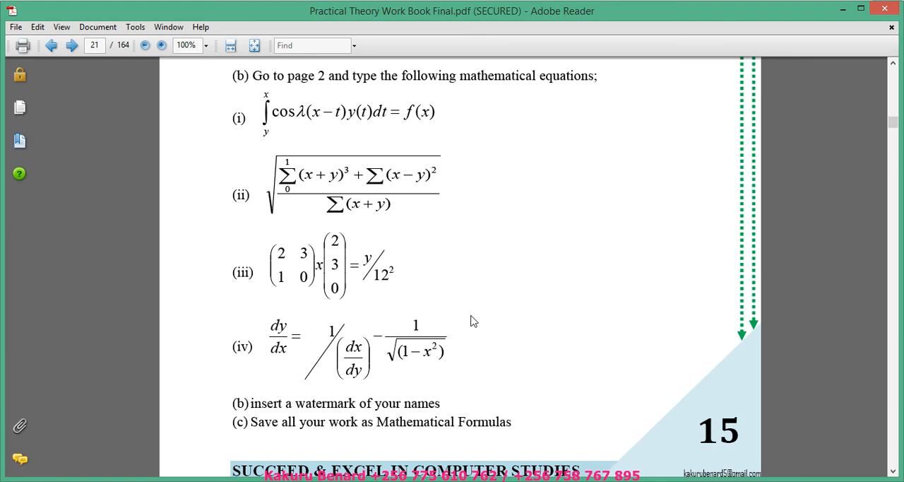
key(alt+Tab)
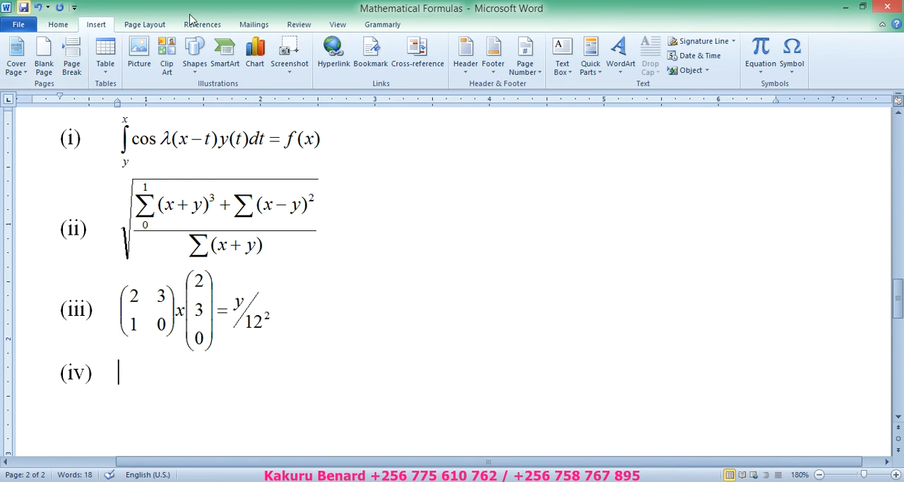
- Insert a Microsoft Equation 3.0 object at item (iv)
click(691, 70)
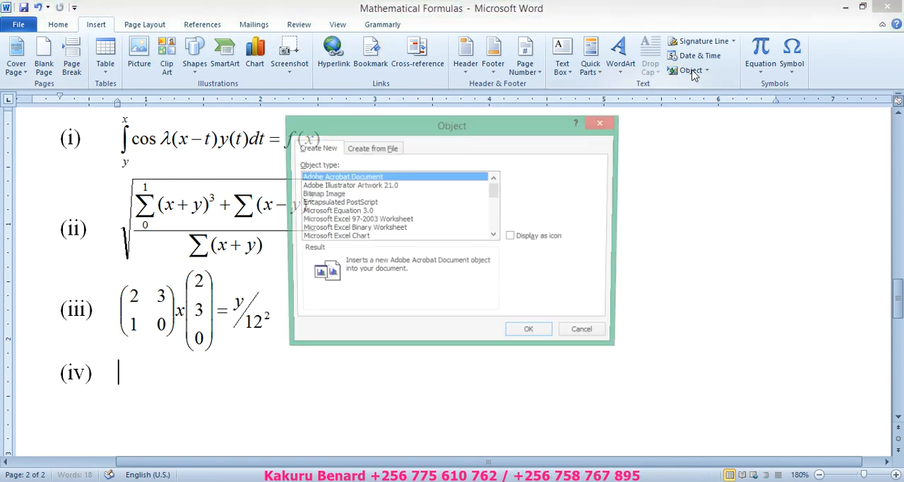
click(336, 211)
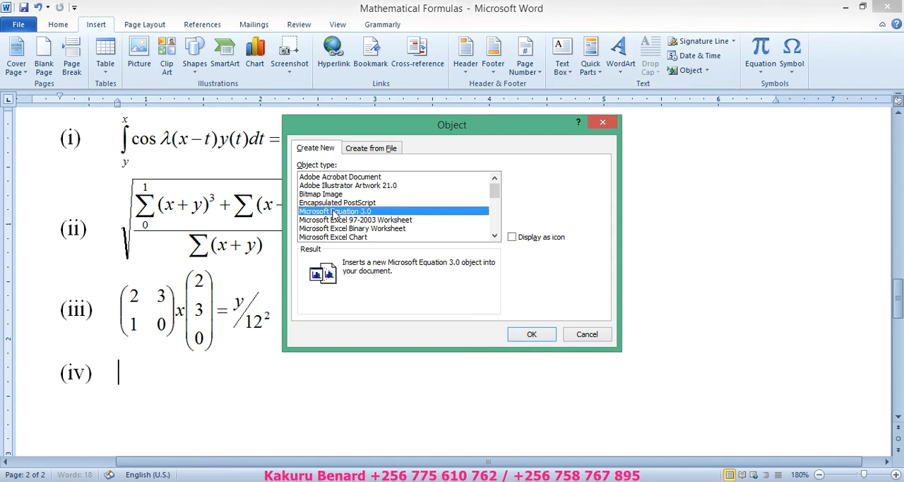
click(531, 335)
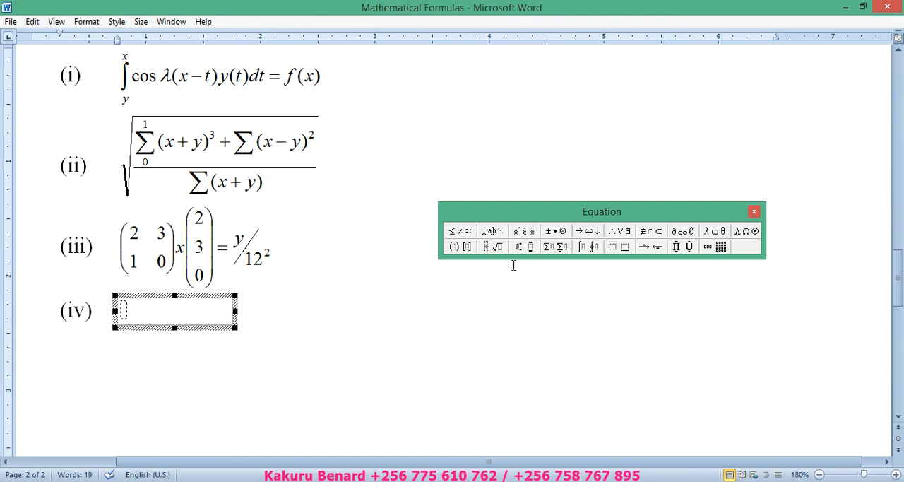
- Begin equation (iv) with a full-size vertical fraction of dy over dx, followed by an equals sign
click(486, 247)
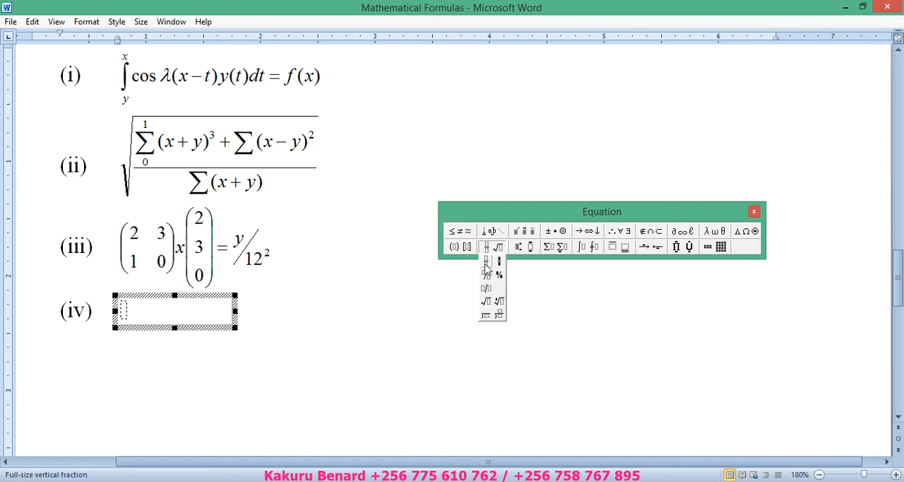
click(486, 267)
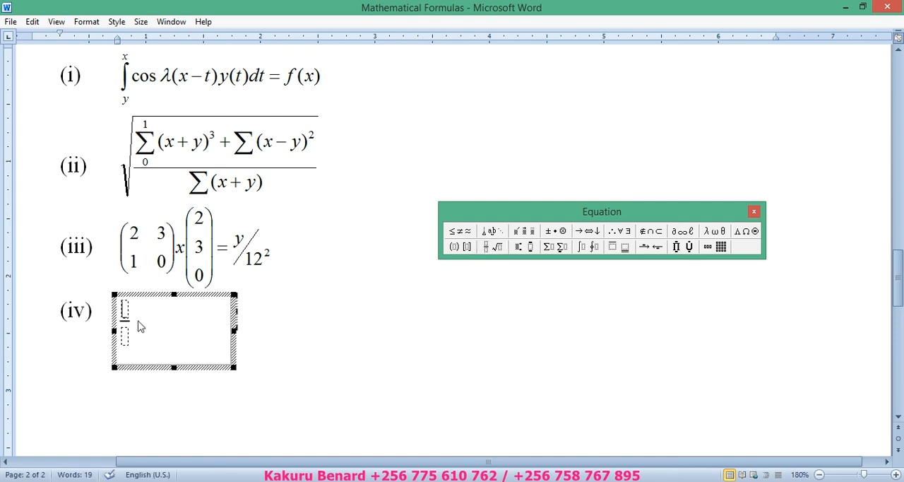
text(dy)
click(129, 335)
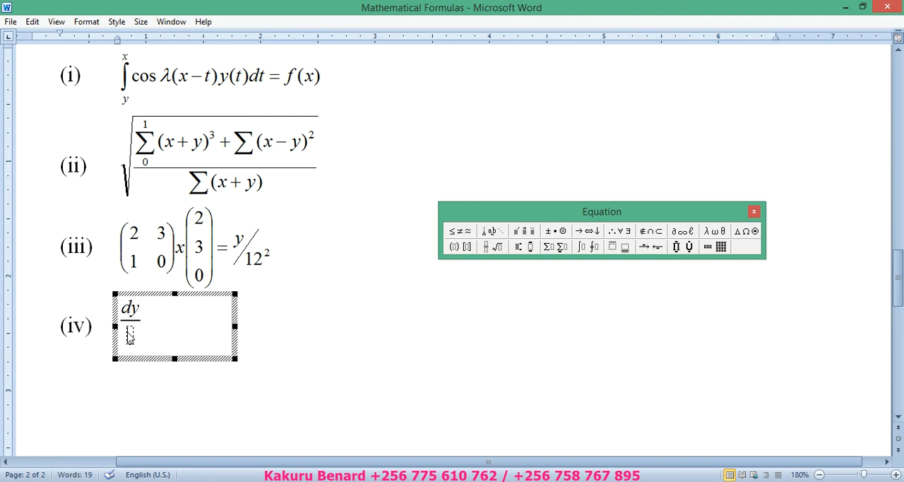
text(dx =)
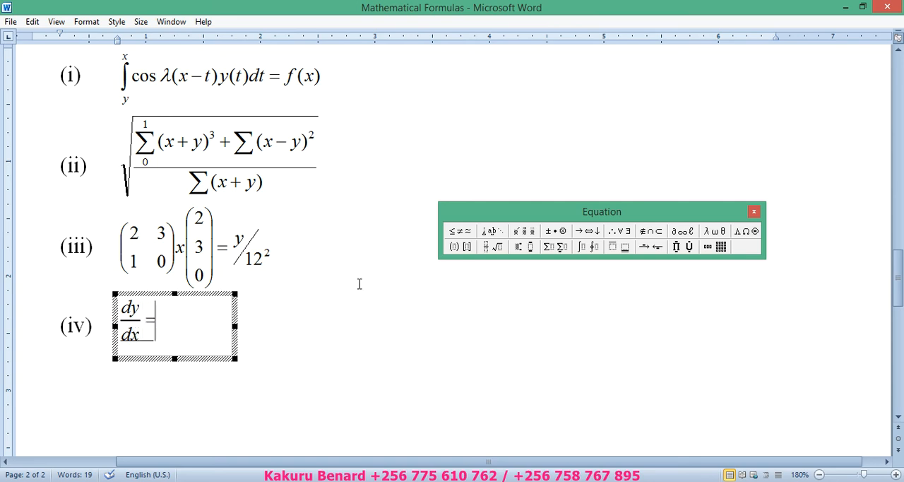
- Add a full-size diagonal fraction to equation (iv) with 1 as its numerator and an empty pair of round brackets as its denominator
click(487, 248)
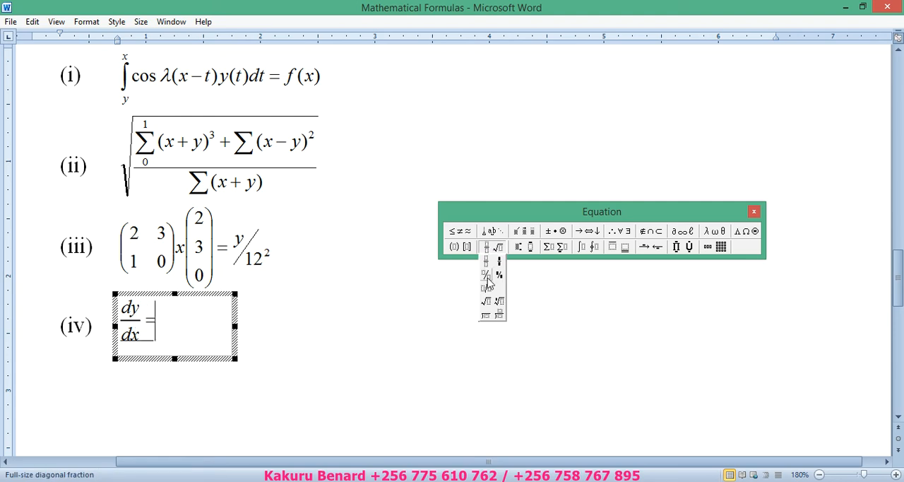
click(486, 277)
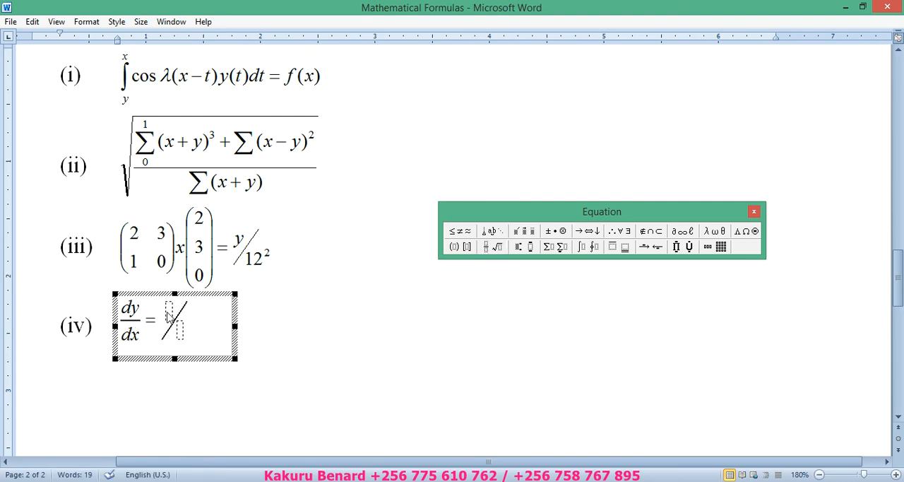
text(1)
click(454, 251)
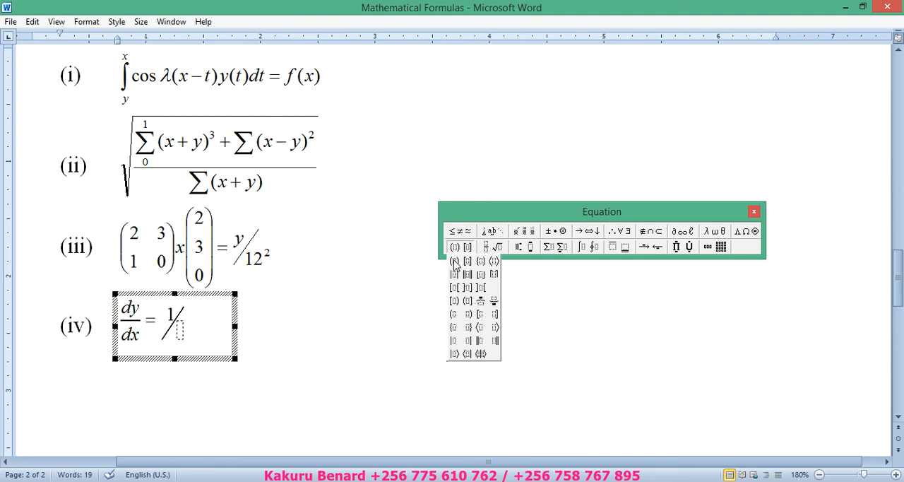
click(453, 261)
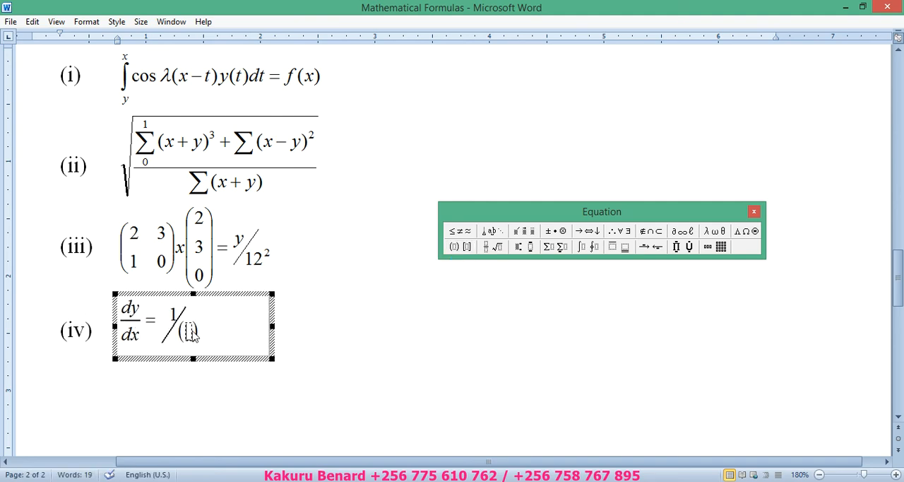
- Fill the round brackets in equation (iv) with a full-size vertical fraction of dx over dy
click(487, 248)
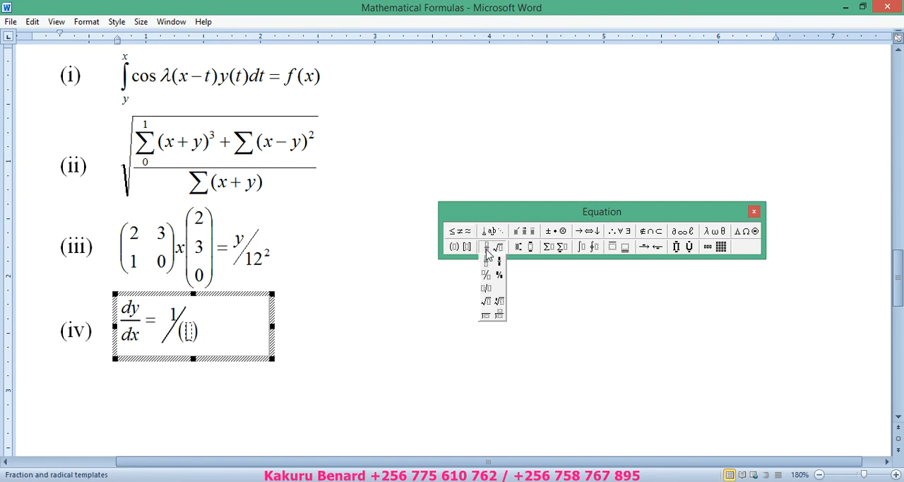
click(488, 264)
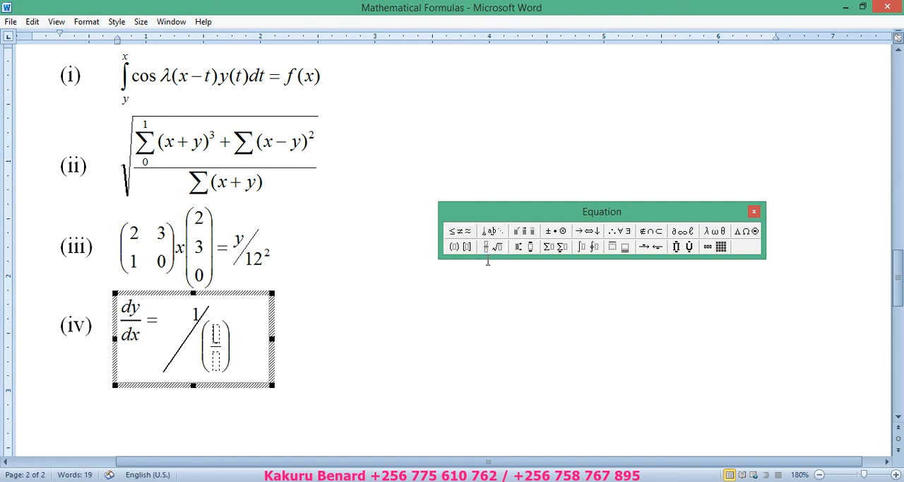
text(dx)
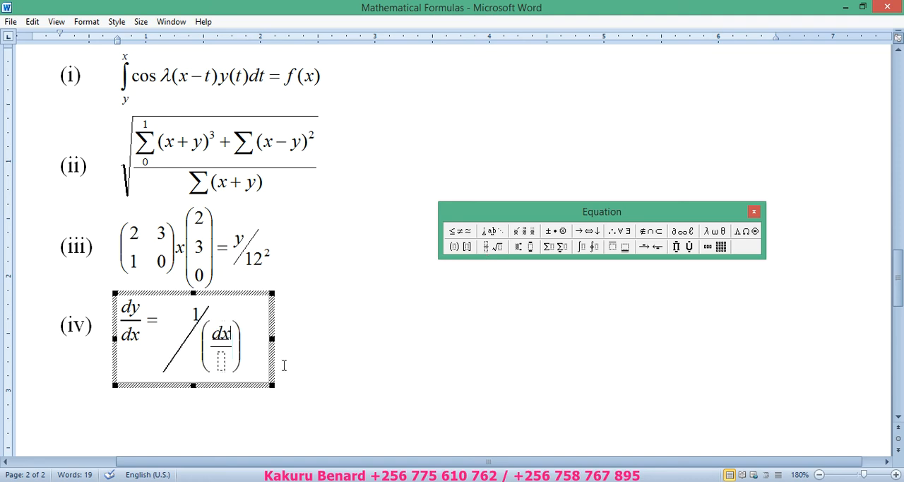
click(222, 362)
text(dy)
- Follow the diagonal fraction with a minus sign and a full-size vertical fraction that has 1 as its numerator
click(248, 344)
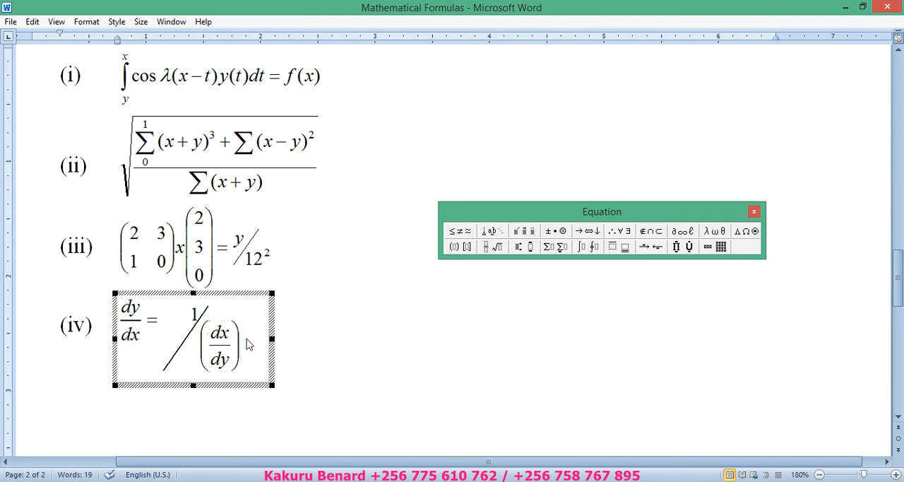
key(ctrl+h)
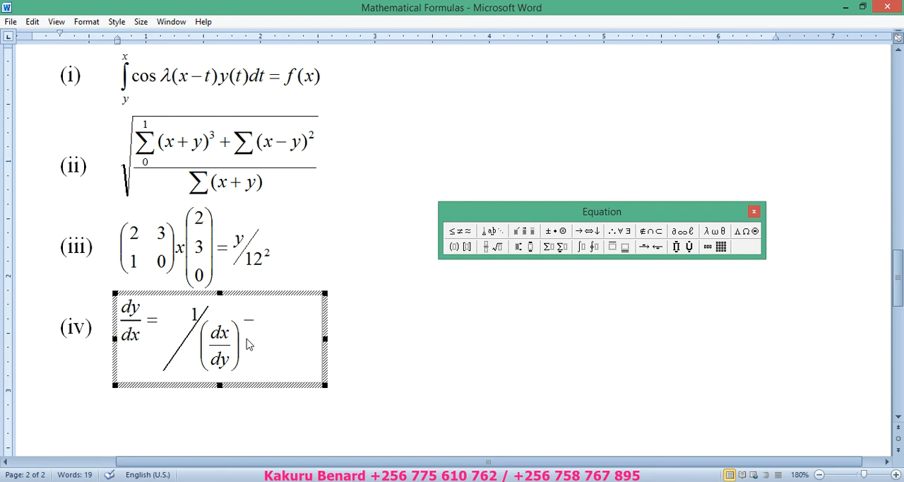
click(493, 247)
click(487, 262)
text(1)
- Fill the new fraction's denominator with a square root containing 1-x in round brackets
click(264, 336)
click(493, 247)
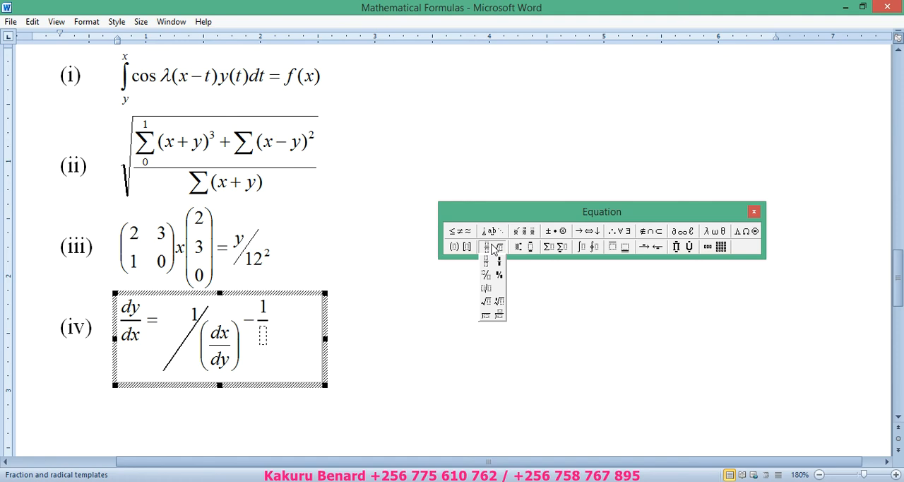
click(488, 304)
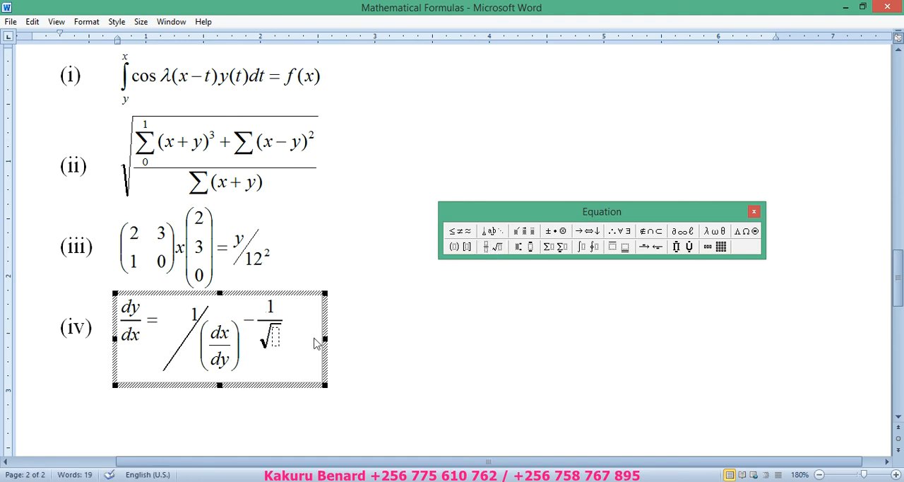
click(456, 248)
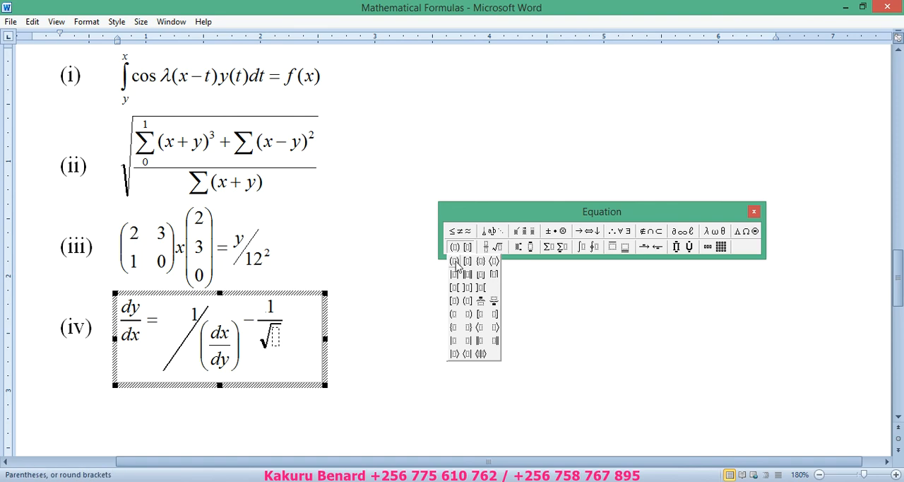
click(455, 261)
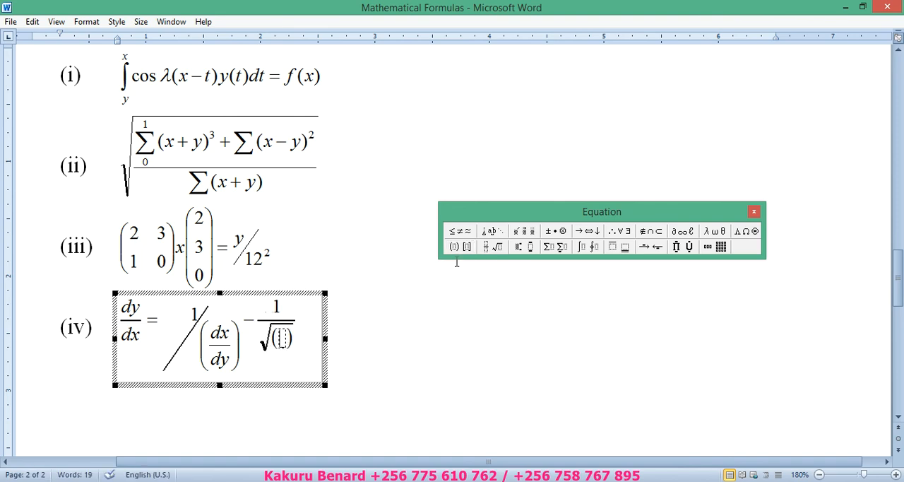
text(1)
text(-x)
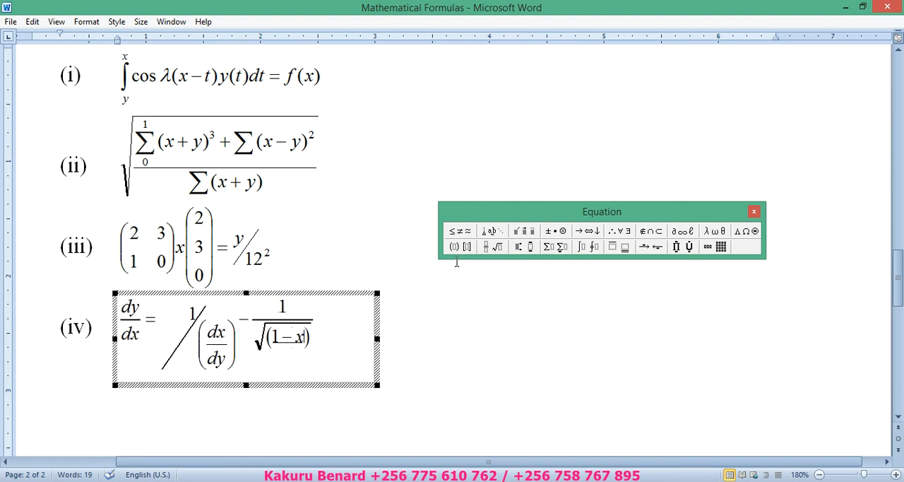
- Add superscript 2 to the x under the square root, finish editing equation (iv) and save the document
click(493, 247)
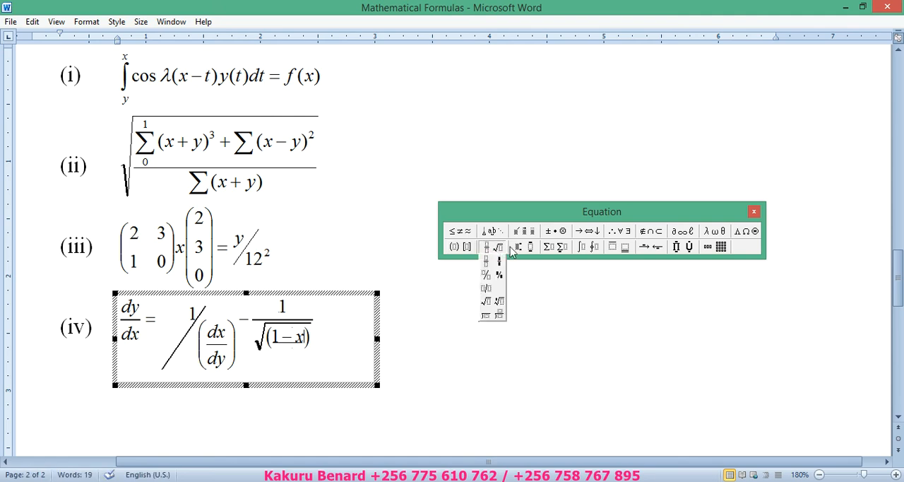
click(519, 261)
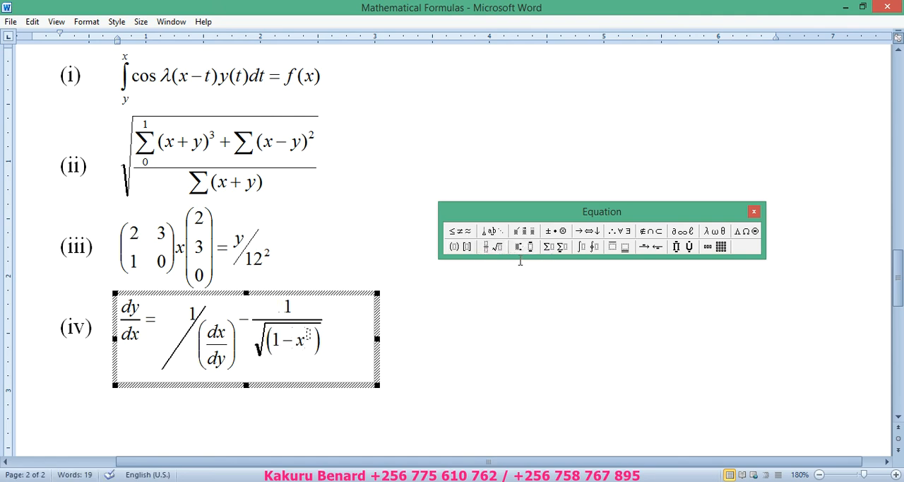
text(2)
click(392, 316)
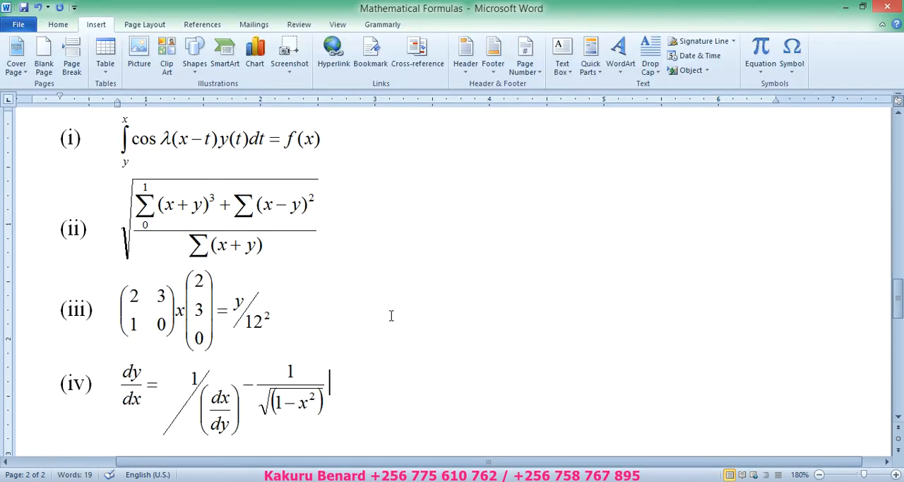
key(ctrl+s)
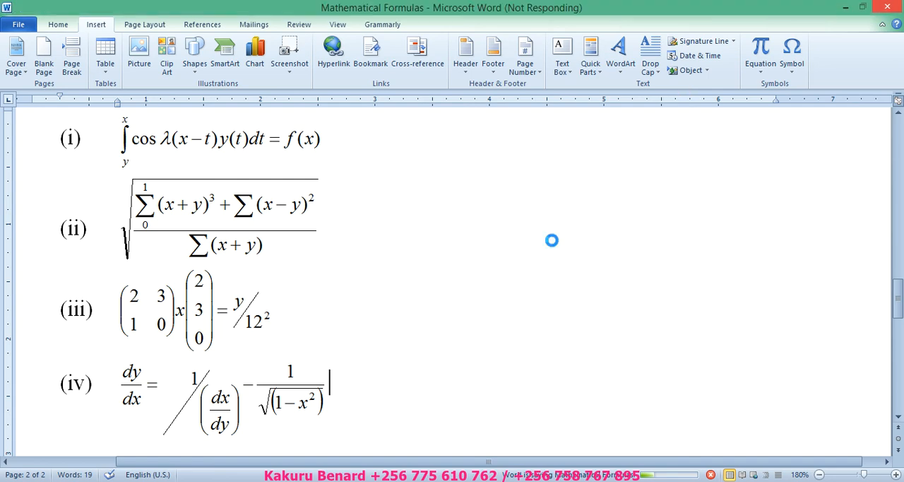
- Check the workbook PDF in Adobe Reader for the task after equation (iv), and return to page 2 in Word at 110% zoom
key(alt+Tab)
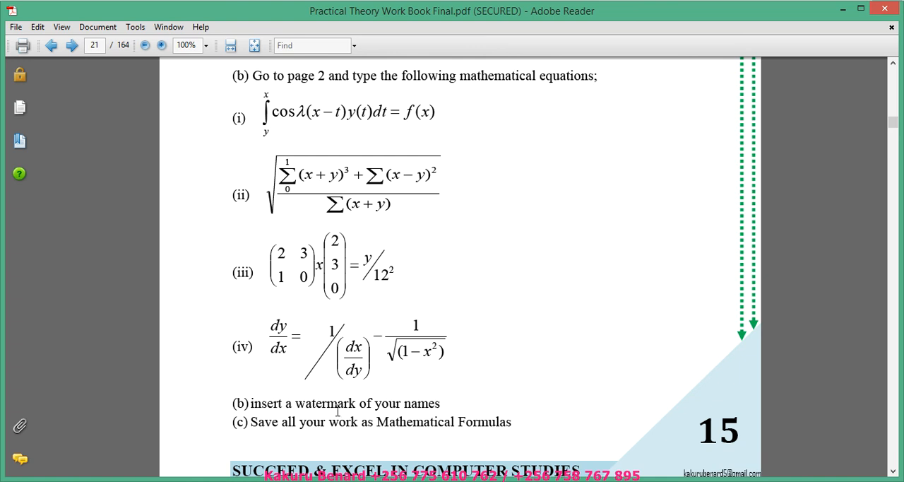
click(268, 475)
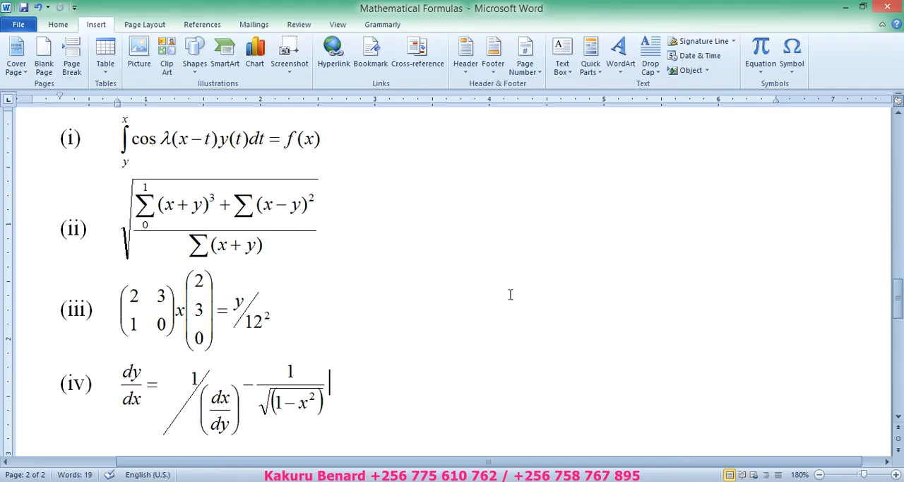
click(819, 475)
click(820, 475)
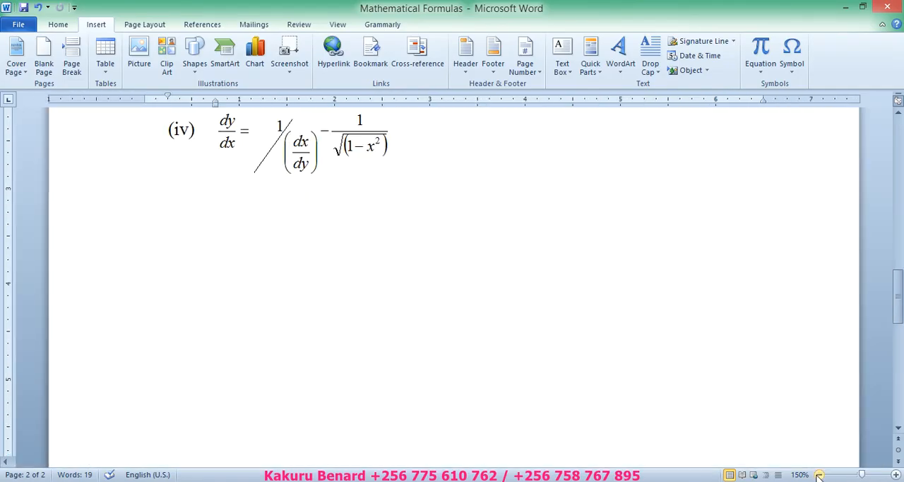
click(820, 475)
click(820, 475)
click(819, 474)
click(820, 475)
click(819, 475)
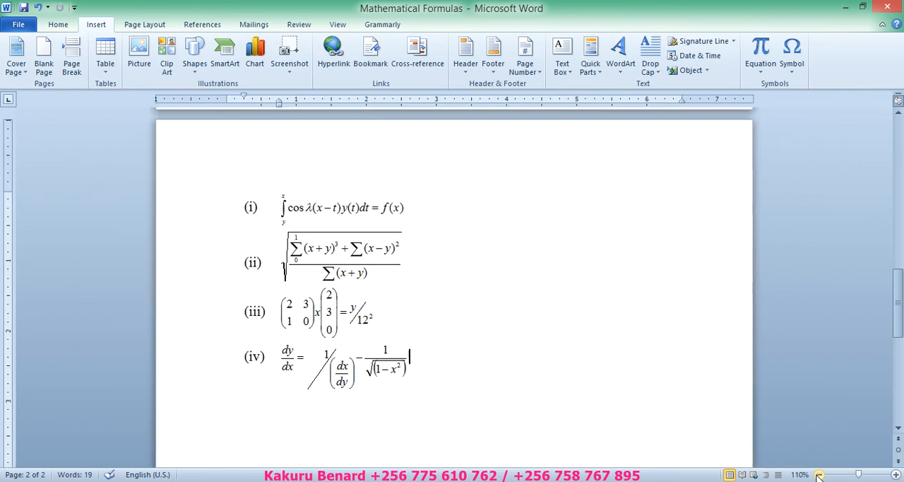
mouse_move(899, 325)
mouse_down()
mouse_move(903, 166)
mouse_move(900, 327)
mouse_up()
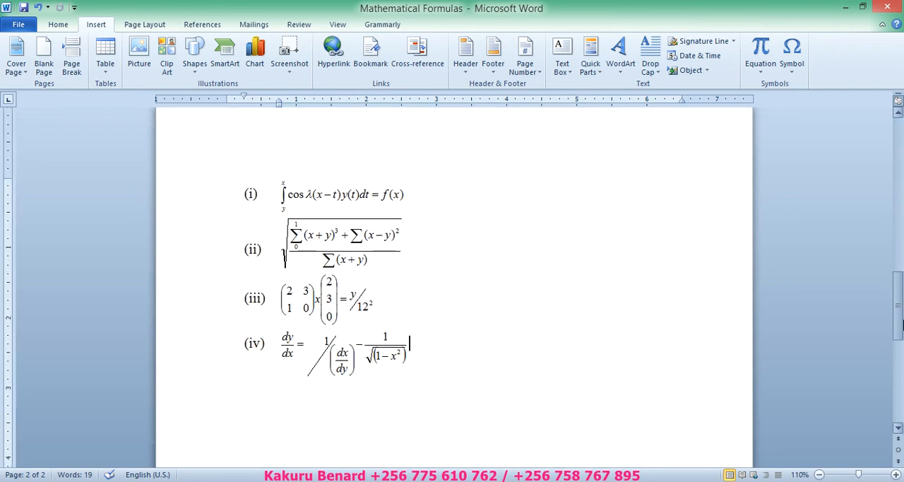
- Insert a custom diagonal text watermark containing the author's full name in the document
click(149, 27)
click(317, 69)
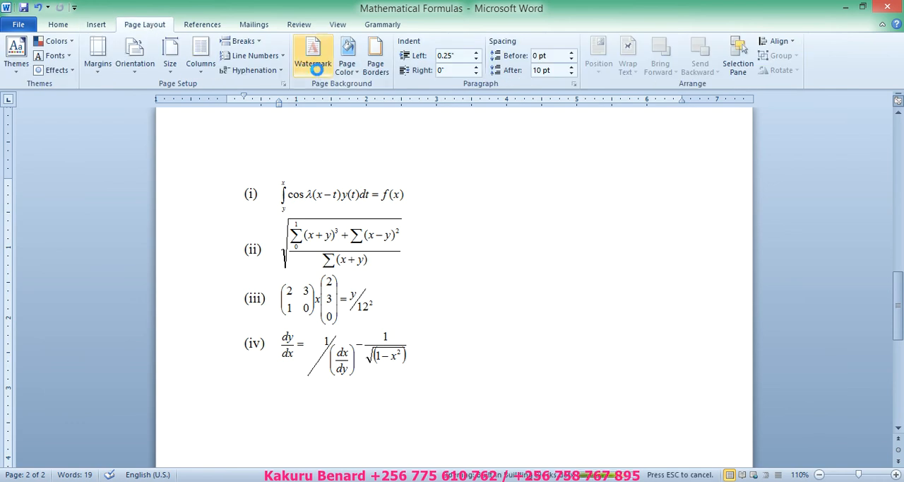
click(324, 348)
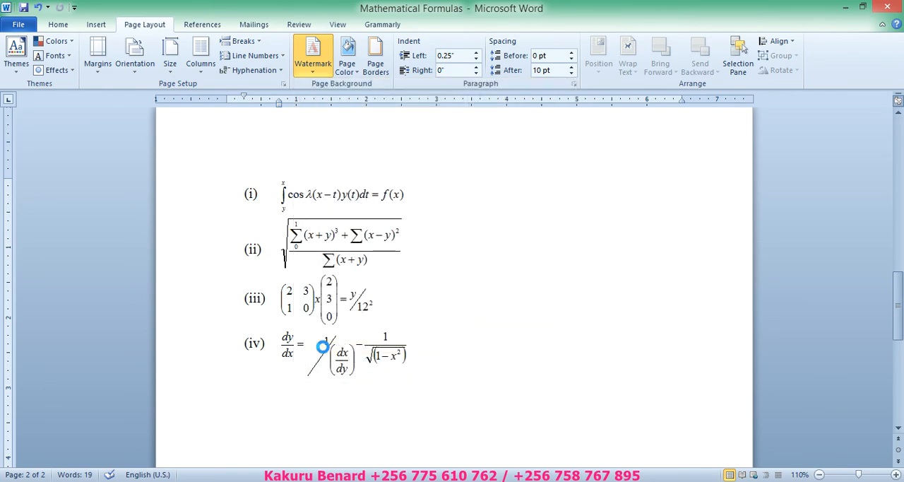
click(364, 217)
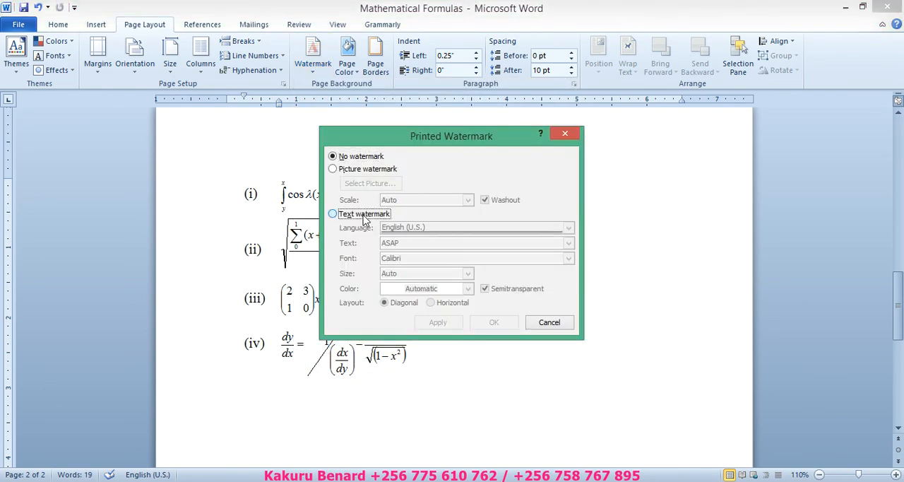
click(403, 242)
text(KA)
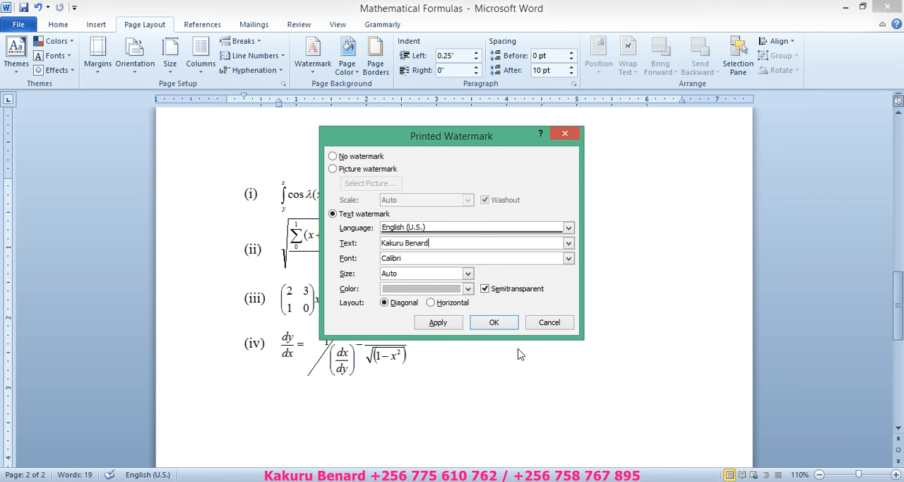
click(494, 324)
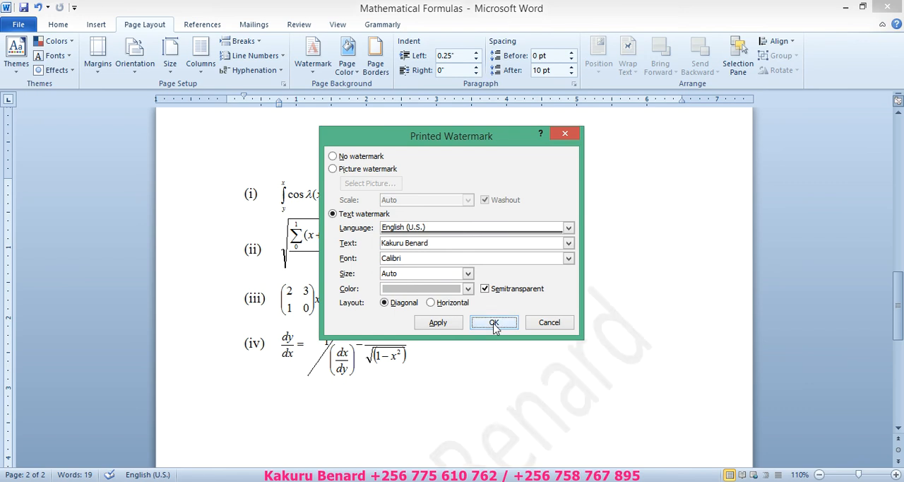
- Save and close the Mathematical Formulas document, keeping all changes, and return to the exercise in the workbook PDF
drag(902, 270, 902, 121)
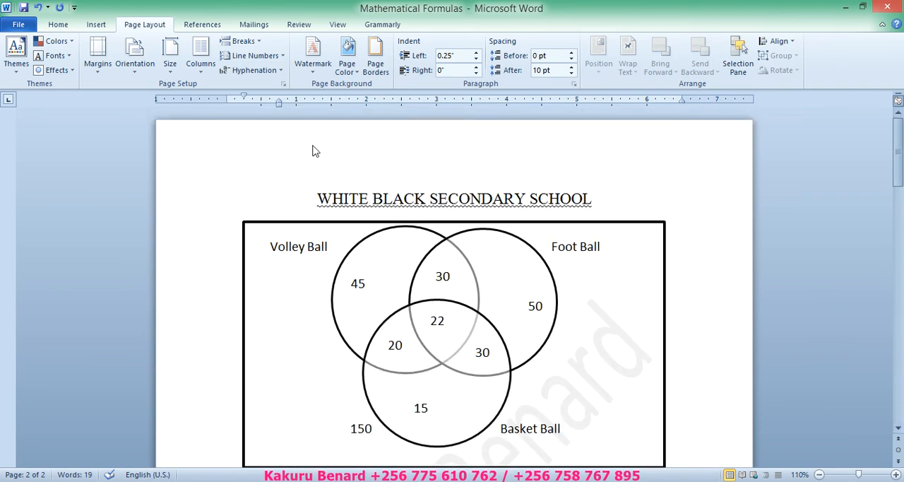
click(23, 7)
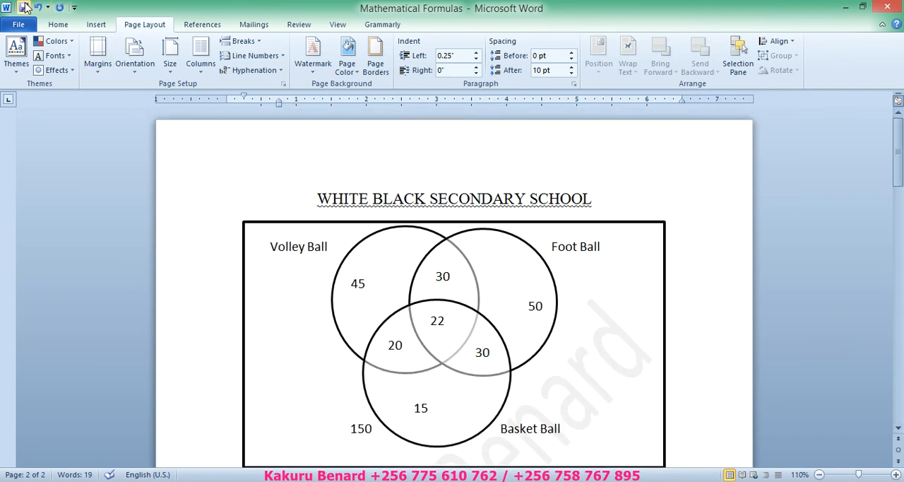
click(60, 26)
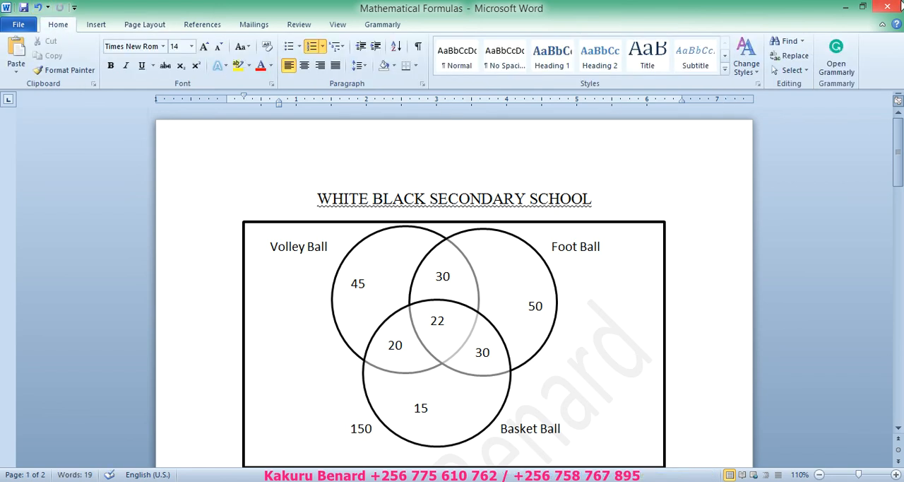
click(900, 6)
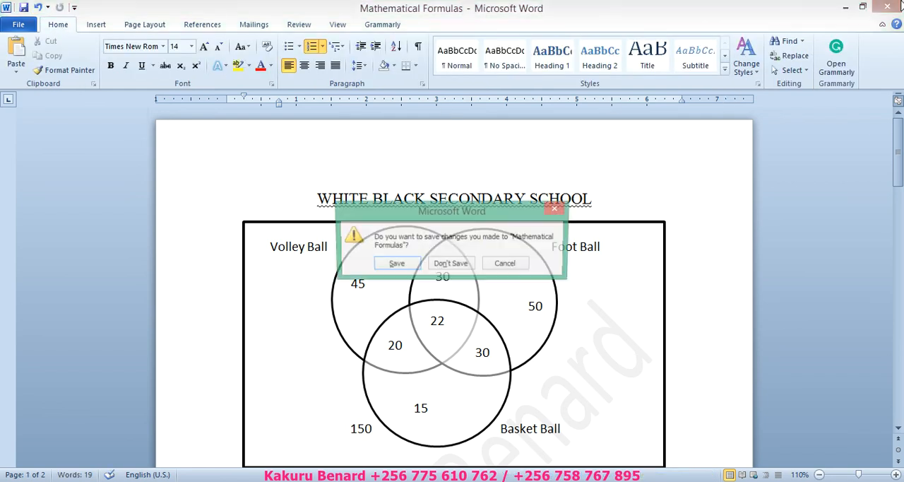
click(395, 264)
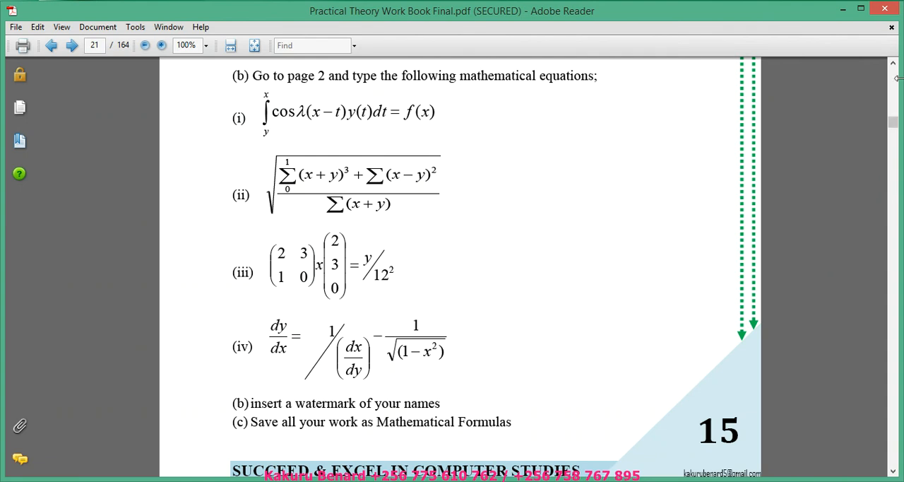
click(892, 66)
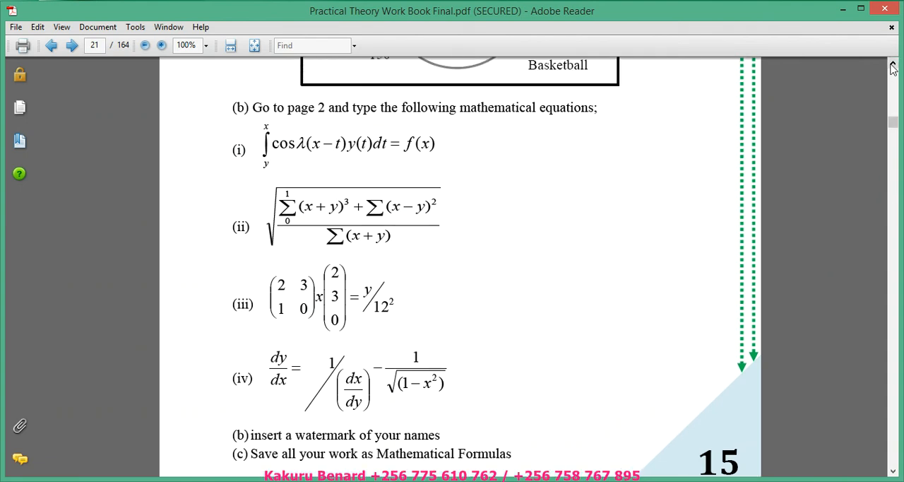